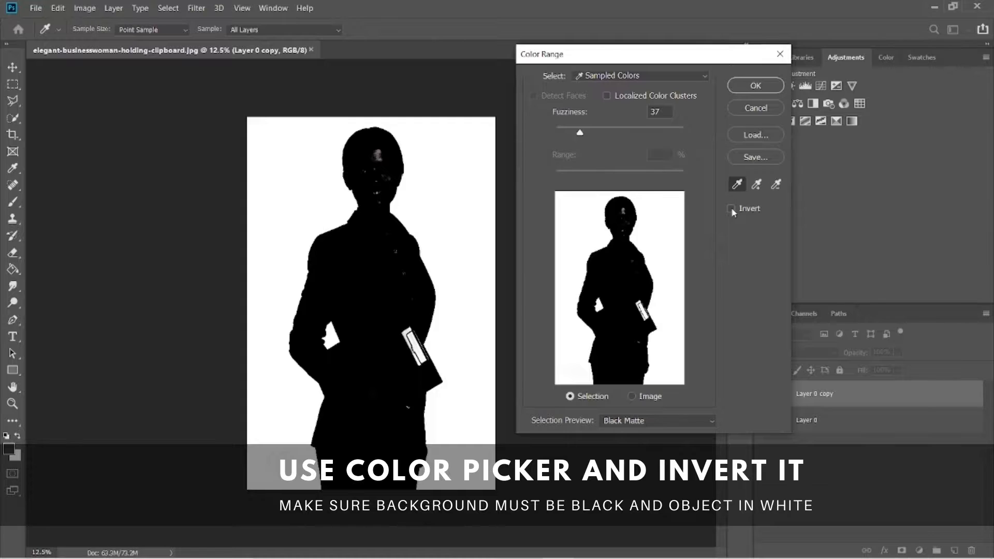
Invert the Color Range selection and set its selection preview to Grayscale
{"action": "key", "text": "alt+i"}
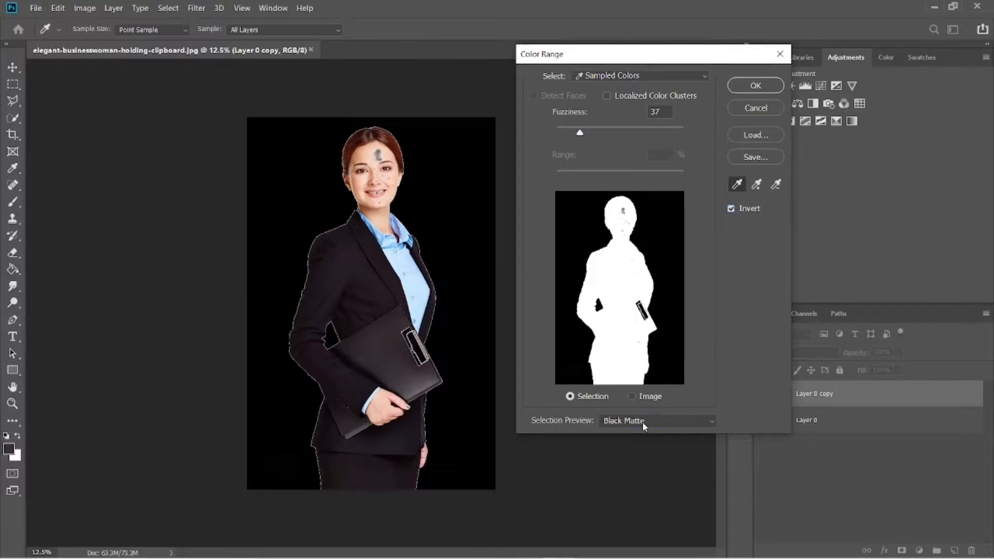
{"action": "left_click", "coordinate": [641, 421]}
{"action": "left_click", "coordinate": [618, 454]}
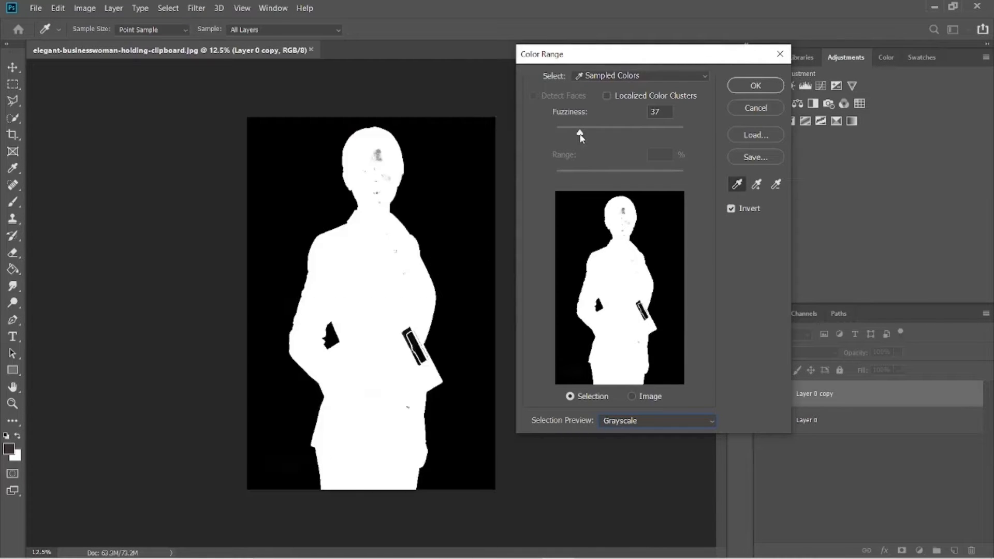
Apply the Color Range selection with a Fuzziness of 51 and turn it into a layer mask on Layer 0 copy
{"action": "left_click_drag", "start_coordinate": [579, 133], "coordinate": [590, 137]}
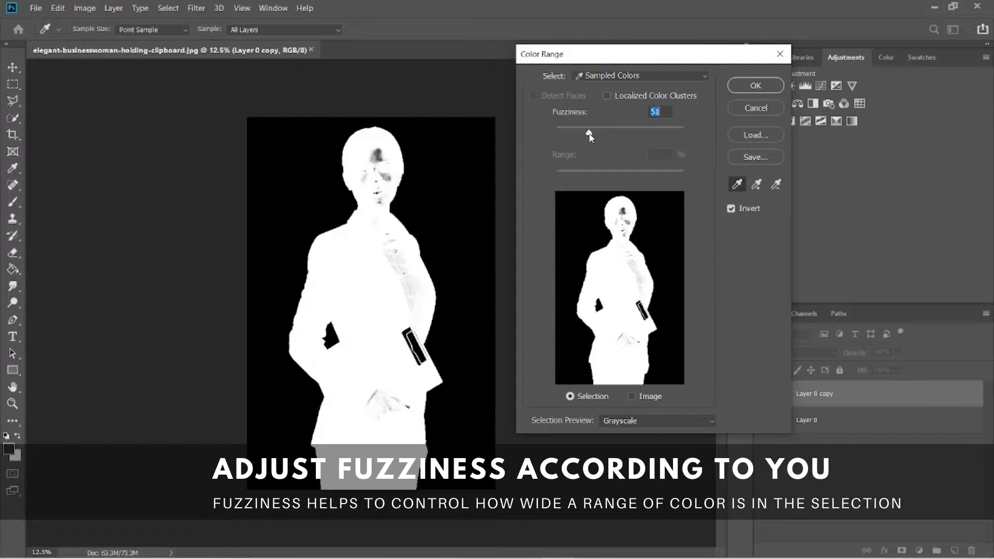
{"action": "left_click", "coordinate": [632, 397]}
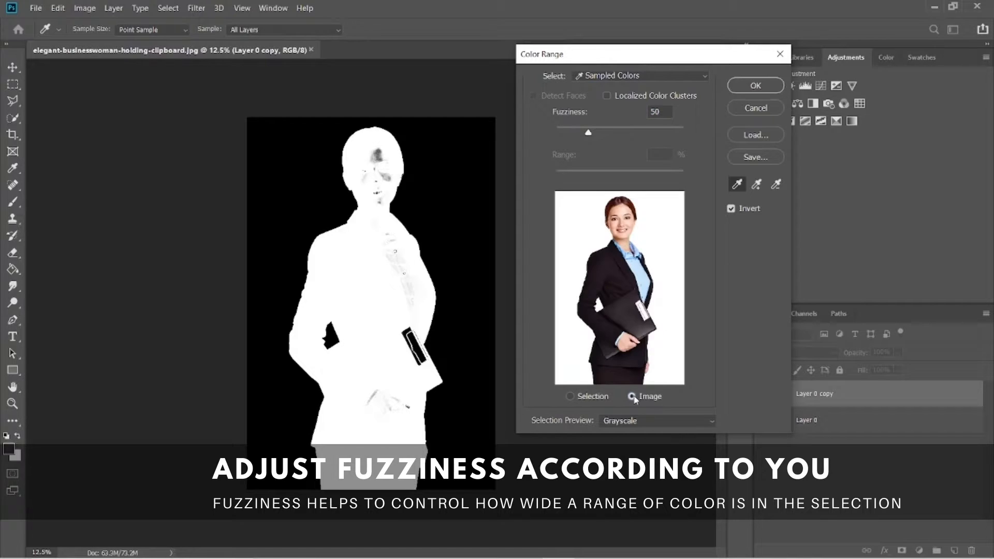
{"action": "left_click", "coordinate": [570, 396]}
{"action": "left_click_drag", "start_coordinate": [589, 136], "coordinate": [591, 137]}
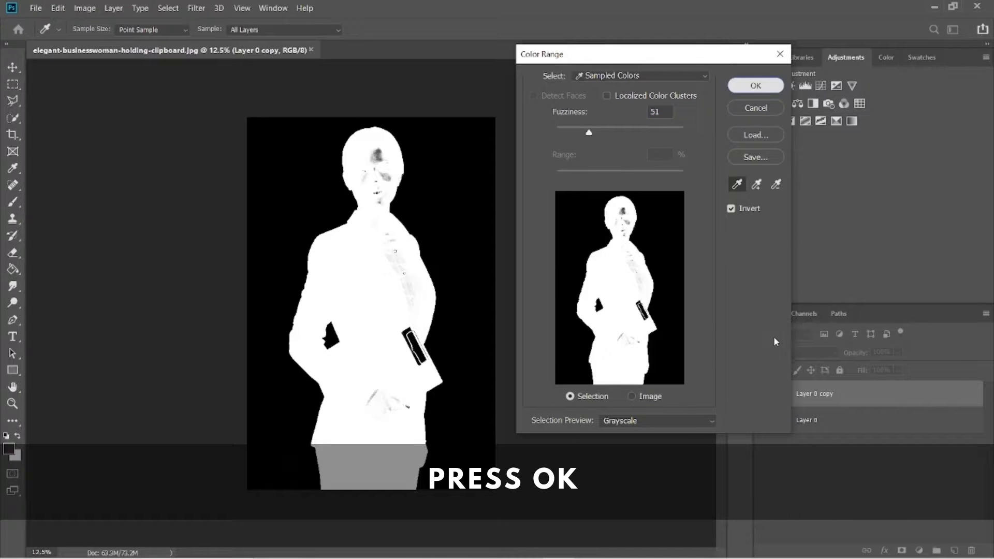
{"action": "key", "text": "Return"}
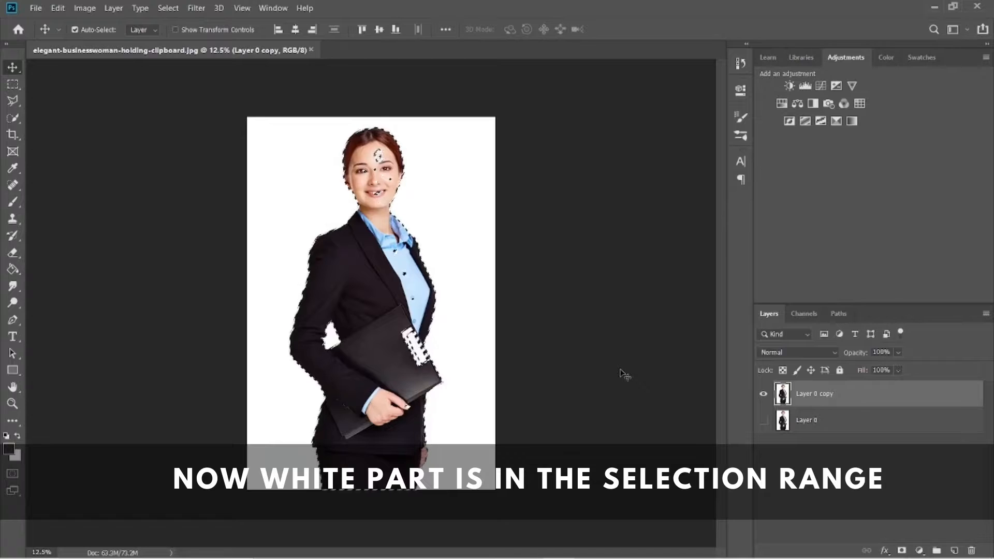
{"action": "left_click", "coordinate": [901, 550], "text": "alt"}
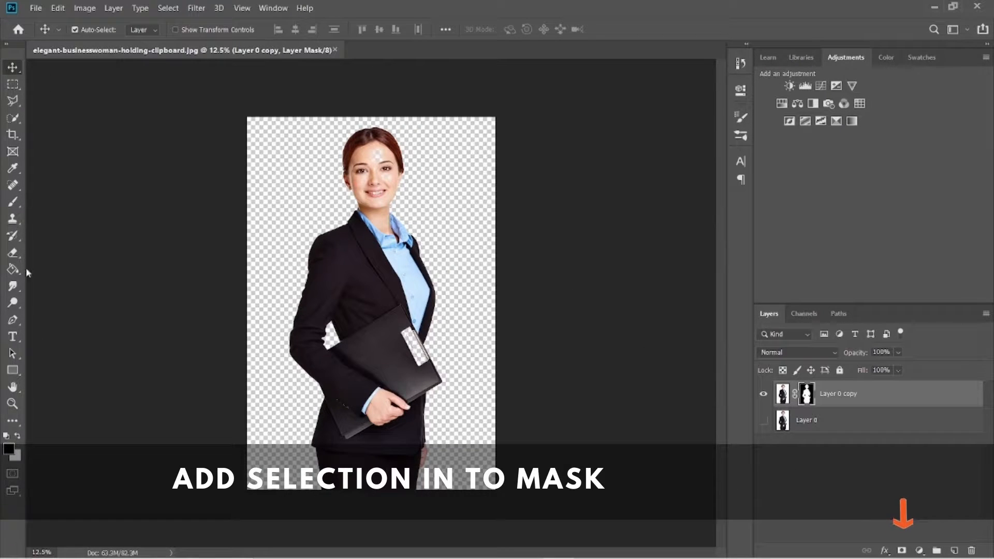
Paint white with the Brush tool on Layer 0 copy's mask to restore the transparent patches on the woman's face
{"action": "left_click", "coordinate": [13, 202]}
{"action": "mouse_move", "coordinate": [369, 222]}
{"action": "left_mouse_down", "text": "alt"}
{"action": "mouse_move", "coordinate": [403, 222]}
{"action": "mouse_move", "coordinate": [381, 222]}
{"action": "left_mouse_up", "text": "alt"}
{"action": "left_click_drag", "start_coordinate": [398, 155], "coordinate": [432, 129], "text": "ctrl"}
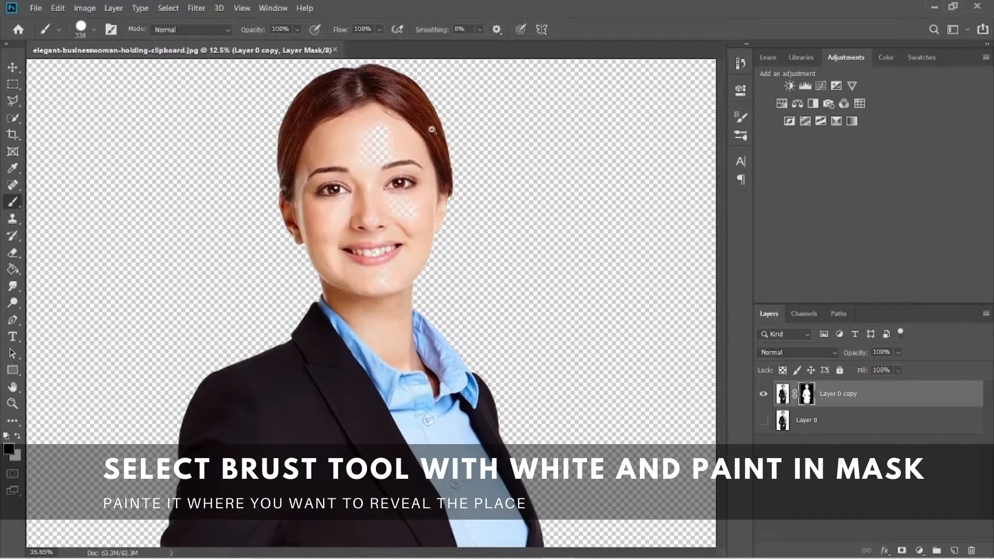
{"action": "left_click", "coordinate": [17, 436]}
{"action": "mouse_move", "coordinate": [318, 155]}
{"action": "left_mouse_down"}
{"action": "mouse_move", "coordinate": [378, 143]}
{"action": "mouse_move", "coordinate": [362, 224]}
{"action": "mouse_move", "coordinate": [382, 205]}
{"action": "mouse_move", "coordinate": [378, 252]}
{"action": "mouse_move", "coordinate": [333, 206]}
{"action": "left_mouse_up"}
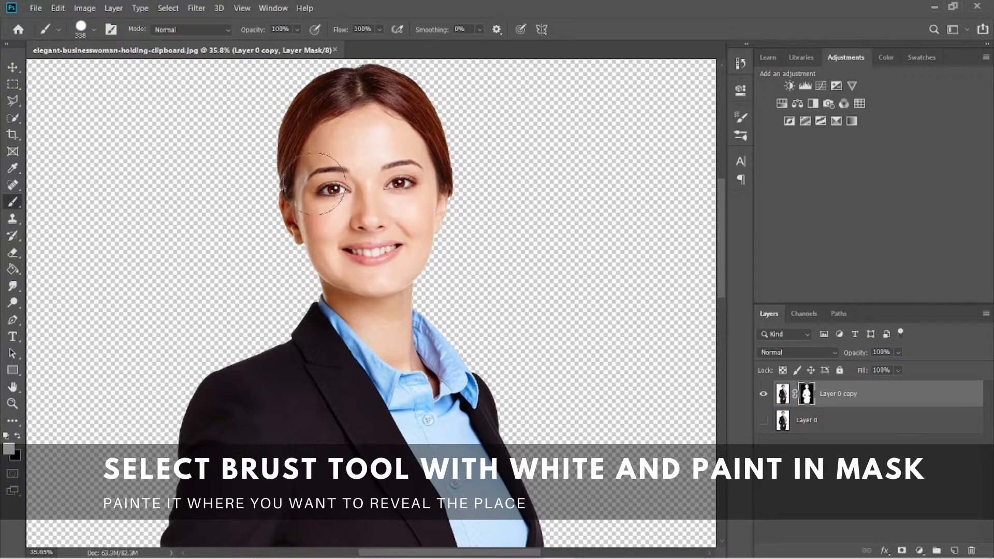
{"action": "left_click_drag", "start_coordinate": [487, 248], "coordinate": [461, 247], "text": "ctrl"}
{"action": "left_click_drag", "start_coordinate": [486, 368], "coordinate": [550, 311]}
{"action": "mouse_move", "coordinate": [498, 196]}
{"action": "left_mouse_down", "text": "ctrl"}
{"action": "mouse_move", "coordinate": [527, 189]}
{"action": "mouse_move", "coordinate": [518, 191]}
{"action": "left_mouse_up", "text": "ctrl"}
Create a new empty layer and place it directly beneath Layer 0 copy
{"action": "left_click", "coordinate": [953, 552]}
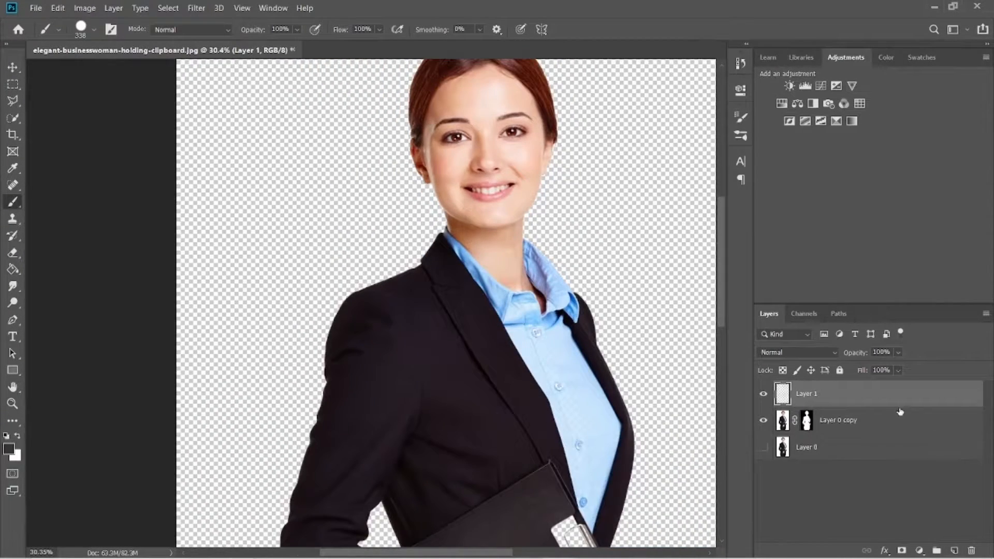
{"action": "left_click_drag", "start_coordinate": [900, 406], "coordinate": [892, 437]}
{"action": "key", "text": "alt+bracketright"}
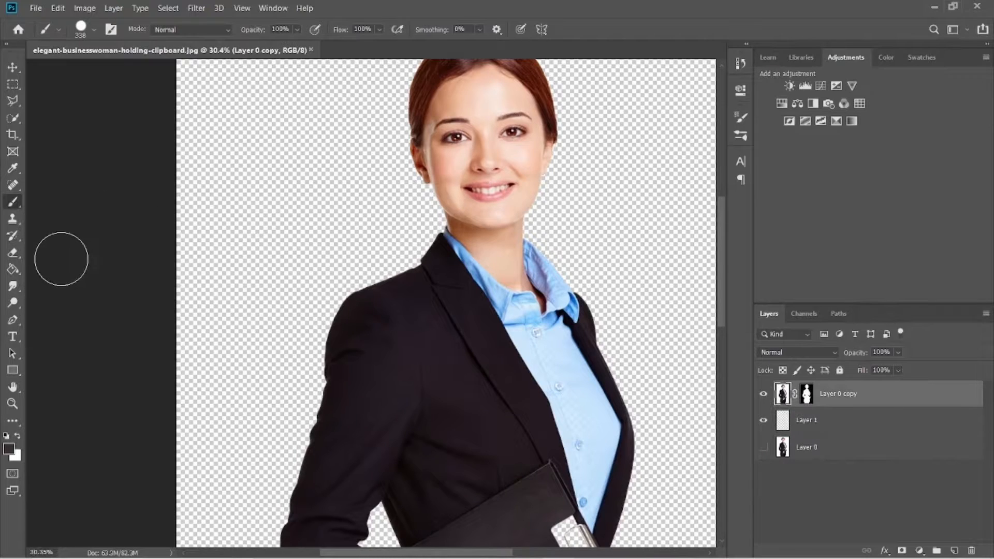
Fill Layer 1 with the dark gray foreground color using the Paint Bucket
{"action": "left_click", "coordinate": [13, 269]}
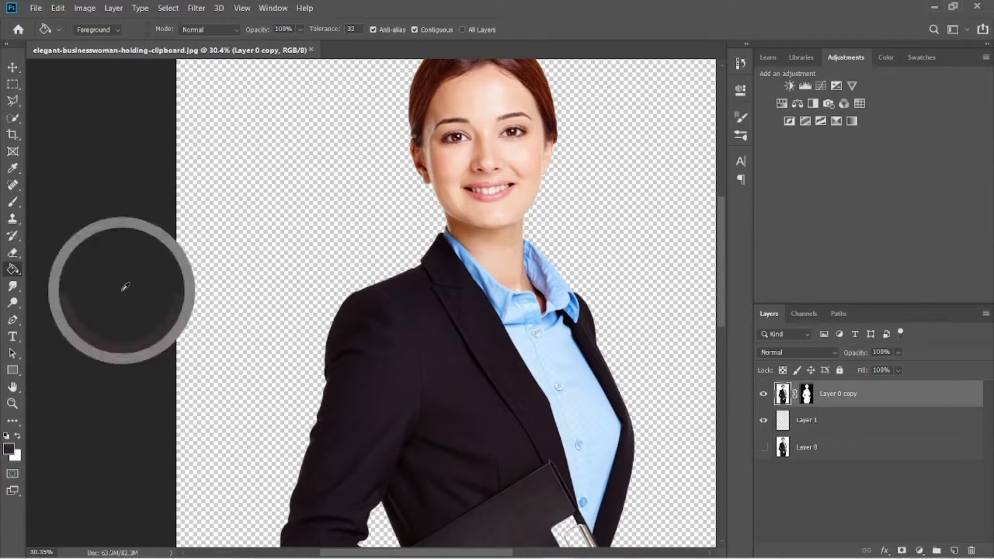
{"action": "left_click", "coordinate": [314, 330]}
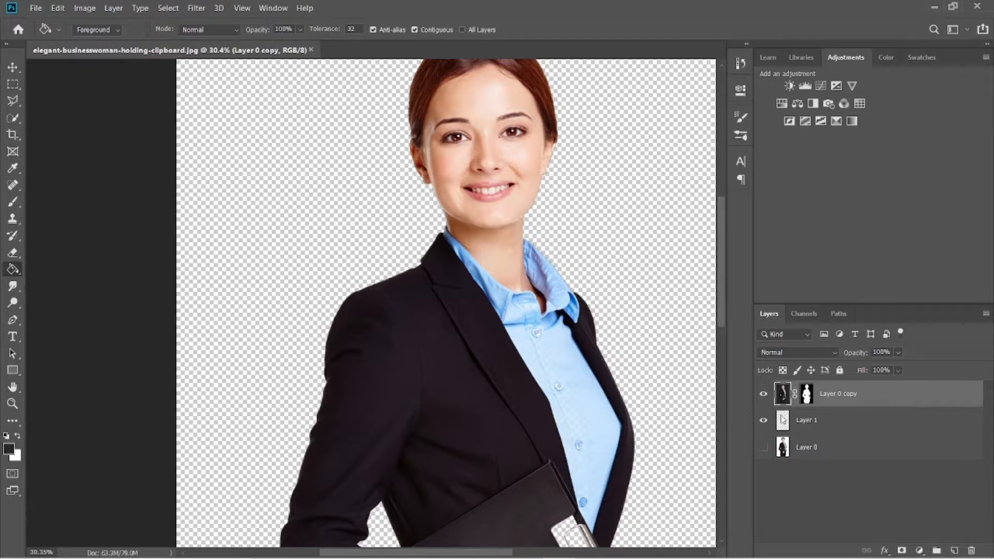
{"action": "key", "text": "ctrl+z"}
{"action": "left_click", "coordinate": [784, 422]}
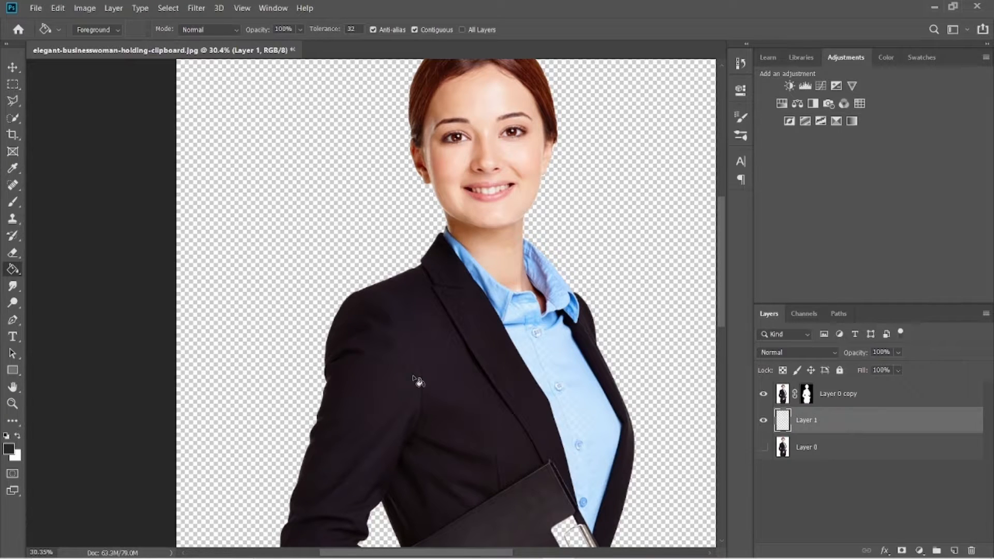
{"action": "left_click", "coordinate": [417, 380]}
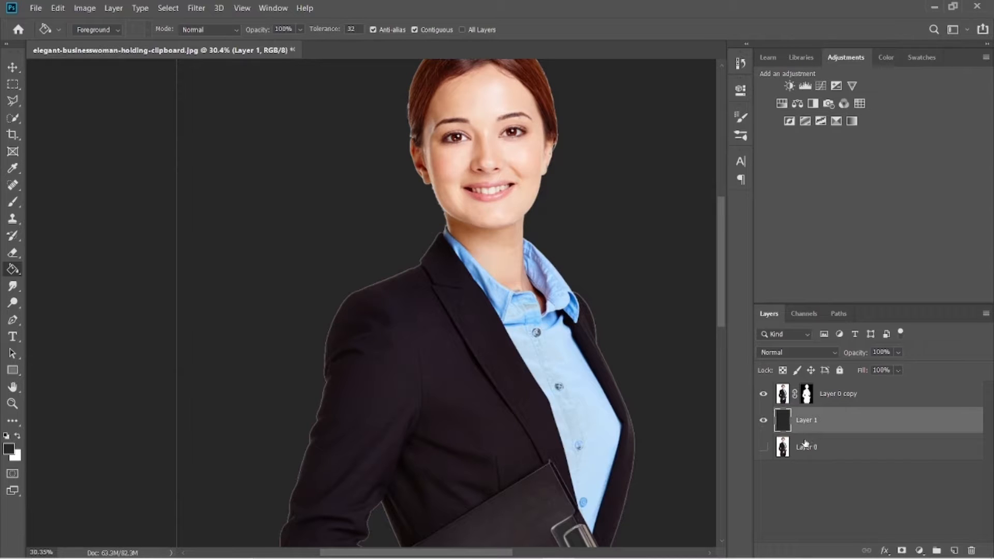
Paint white with the Brush tool on Layer 0 copy's mask over the clipboard's metal clip to restore it
{"action": "key", "text": "alt+]"}
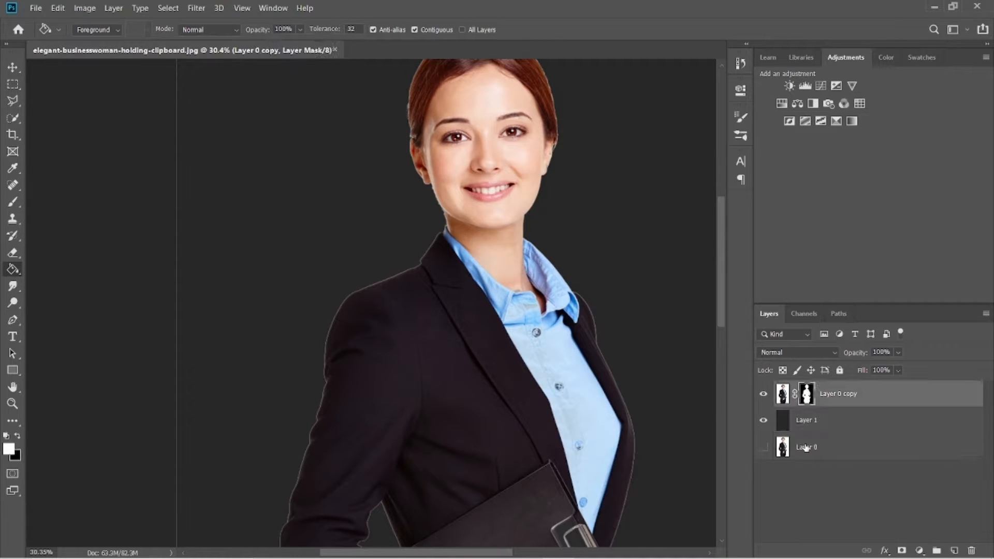
{"action": "left_click", "coordinate": [13, 202]}
{"action": "left_click_drag", "start_coordinate": [538, 406], "coordinate": [490, 280]}
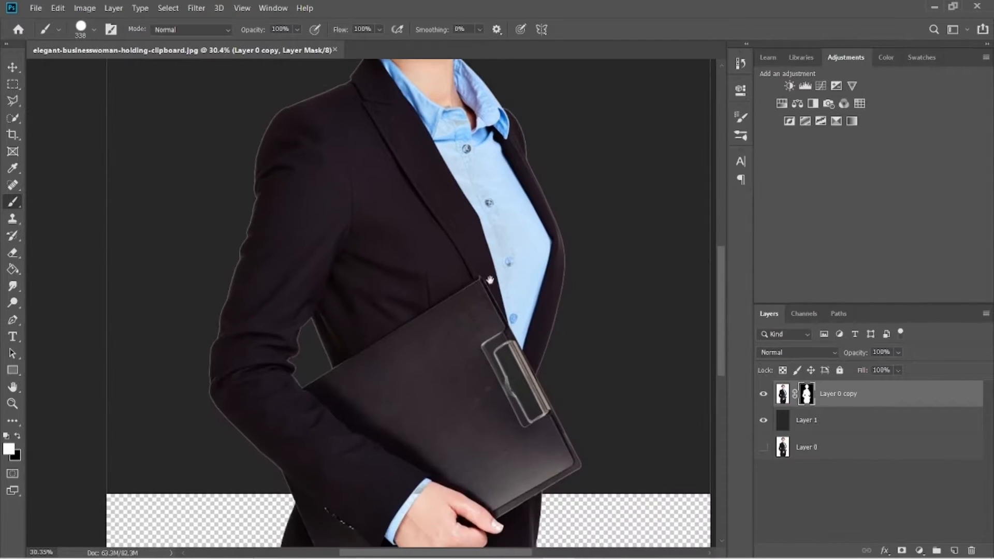
{"action": "mouse_move", "coordinate": [500, 362]}
{"action": "left_mouse_down"}
{"action": "mouse_move", "coordinate": [510, 407]}
{"action": "mouse_move", "coordinate": [531, 423]}
{"action": "left_mouse_up"}
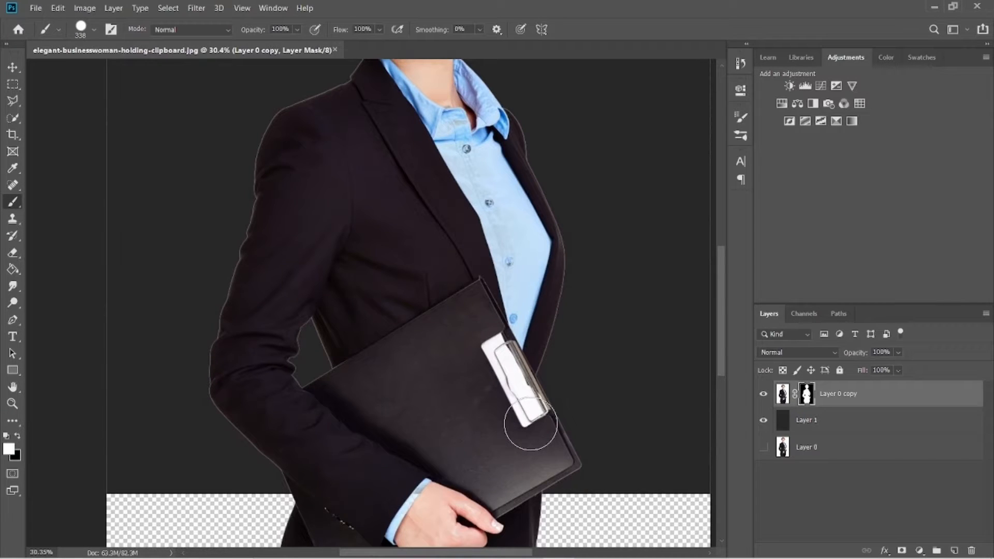
{"action": "mouse_move", "coordinate": [488, 351]}
{"action": "left_mouse_down"}
{"action": "mouse_move", "coordinate": [479, 353]}
{"action": "mouse_move", "coordinate": [513, 404]}
{"action": "mouse_move", "coordinate": [517, 191]}
{"action": "left_mouse_up"}
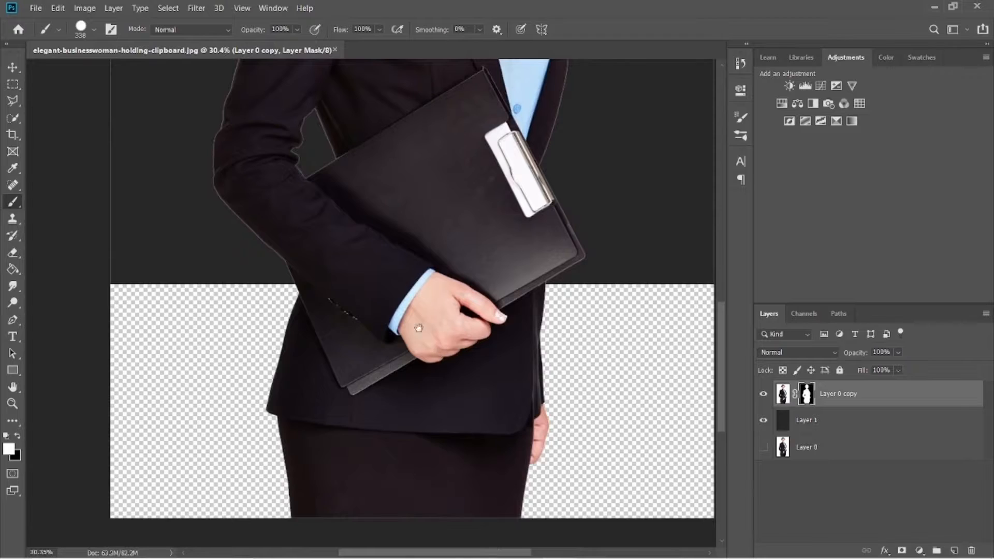
{"action": "left_click_drag", "start_coordinate": [395, 124], "coordinate": [411, 447]}
{"action": "left_click_drag", "start_coordinate": [393, 263], "coordinate": [391, 420]}
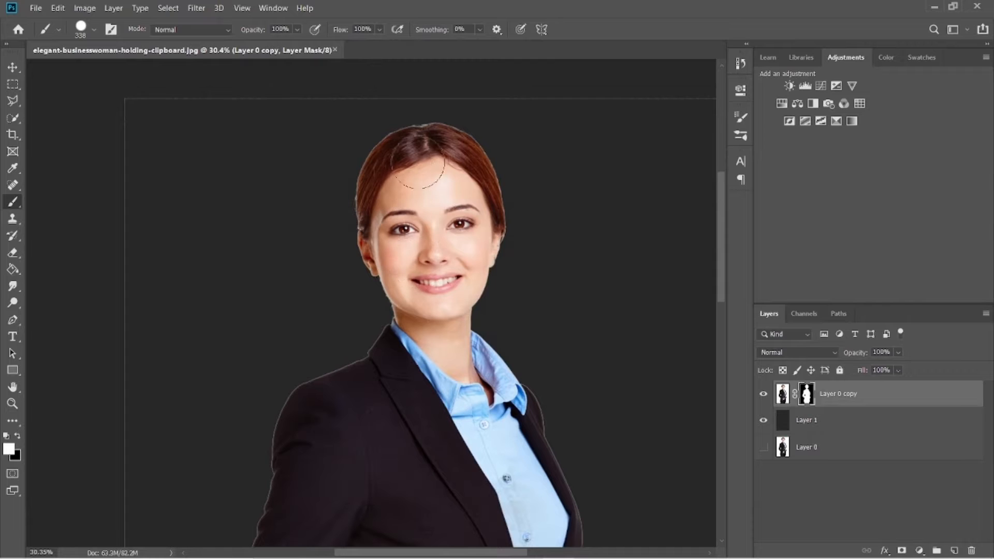
{"action": "left_click_drag", "start_coordinate": [564, 323], "coordinate": [599, 414]}
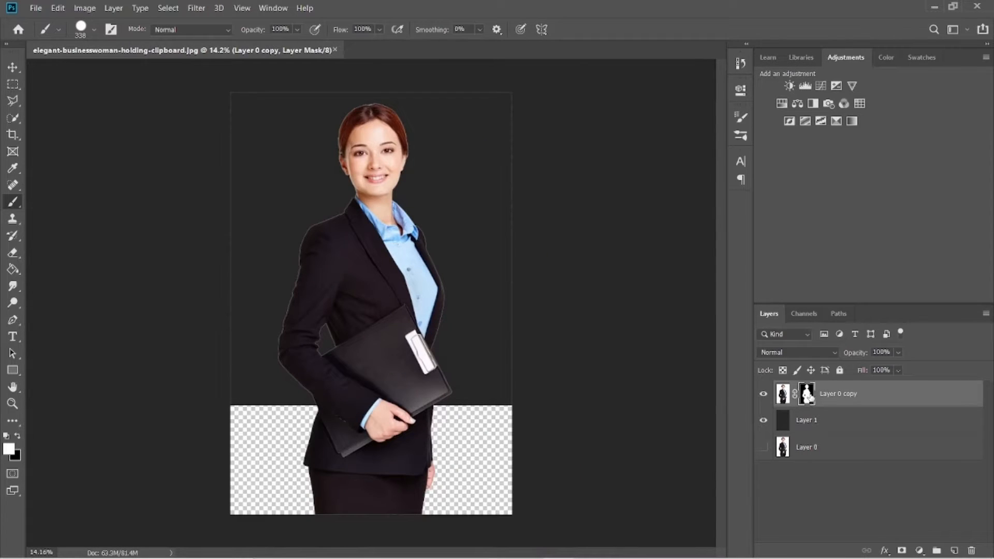
Open Select and Mask for Layer 0 copy's mask and set Feather to 1.2 px and Shift Edge to -74%
{"action": "left_click", "coordinate": [740, 89]}
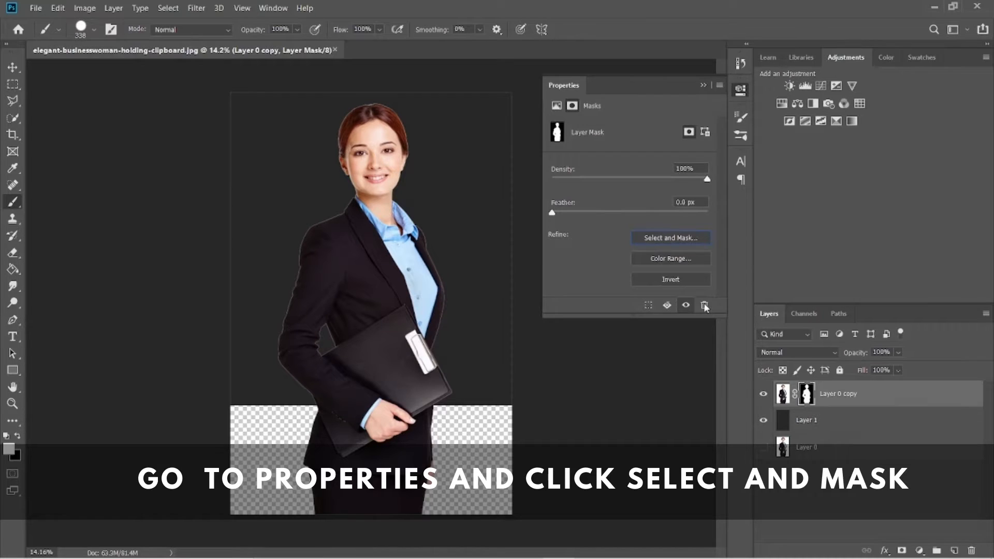
{"action": "left_click", "coordinate": [670, 238]}
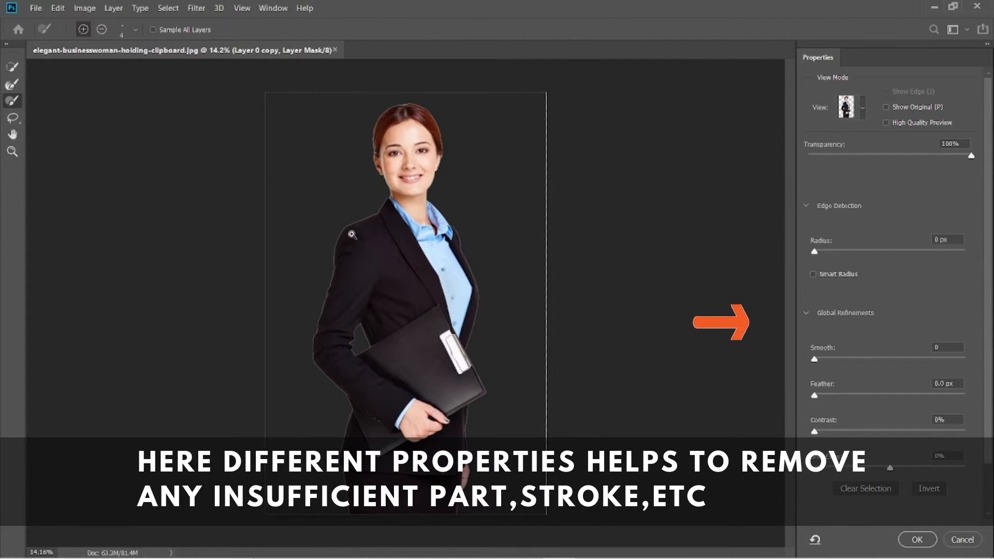
{"action": "left_click_drag", "start_coordinate": [351, 233], "coordinate": [503, 250]}
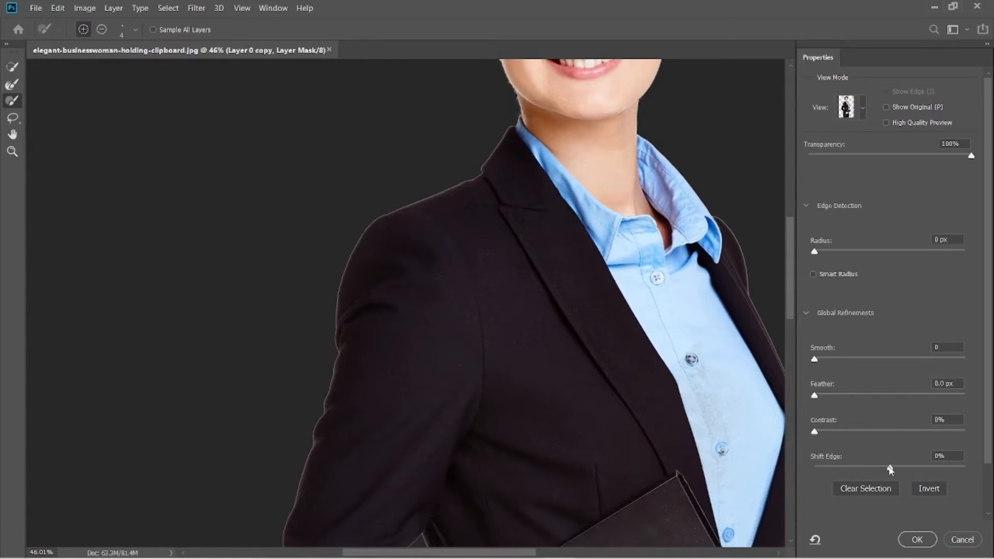
{"action": "left_click_drag", "start_coordinate": [890, 470], "coordinate": [847, 465]}
{"action": "left_click_drag", "start_coordinate": [817, 431], "coordinate": [815, 433]}
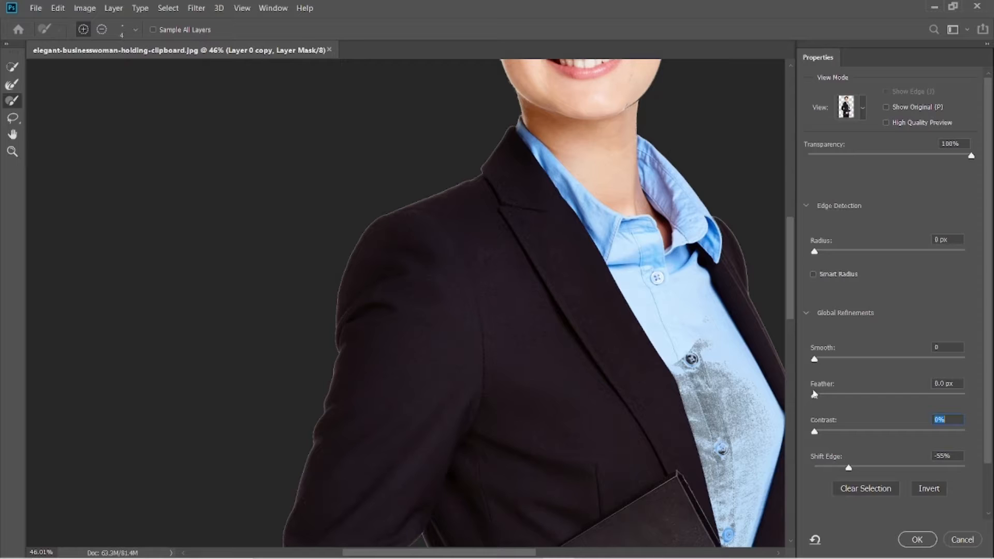
{"action": "left_click_drag", "start_coordinate": [816, 400], "coordinate": [825, 399]}
{"action": "left_click_drag", "start_coordinate": [848, 469], "coordinate": [836, 469]}
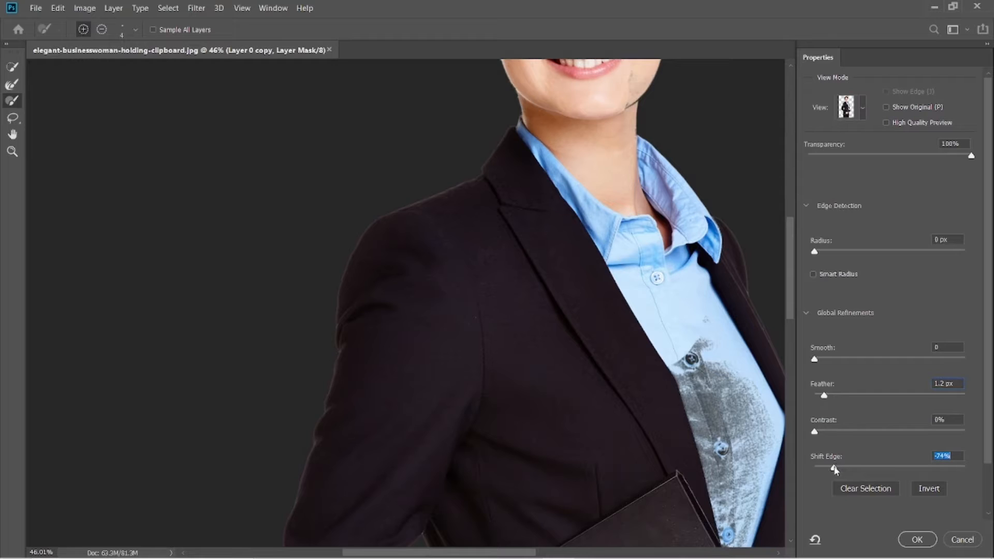
Check the cutout's edges along the figure and set the mask's Feather to 0.2 px with High Quality Preview on
{"action": "left_click_drag", "start_coordinate": [562, 248], "coordinate": [595, 409]}
{"action": "scroll", "coordinate": [634, 437], "scroll_direction": "up", "scroll_amount": 3}
{"action": "left_click_drag", "start_coordinate": [623, 355], "coordinate": [614, 487]}
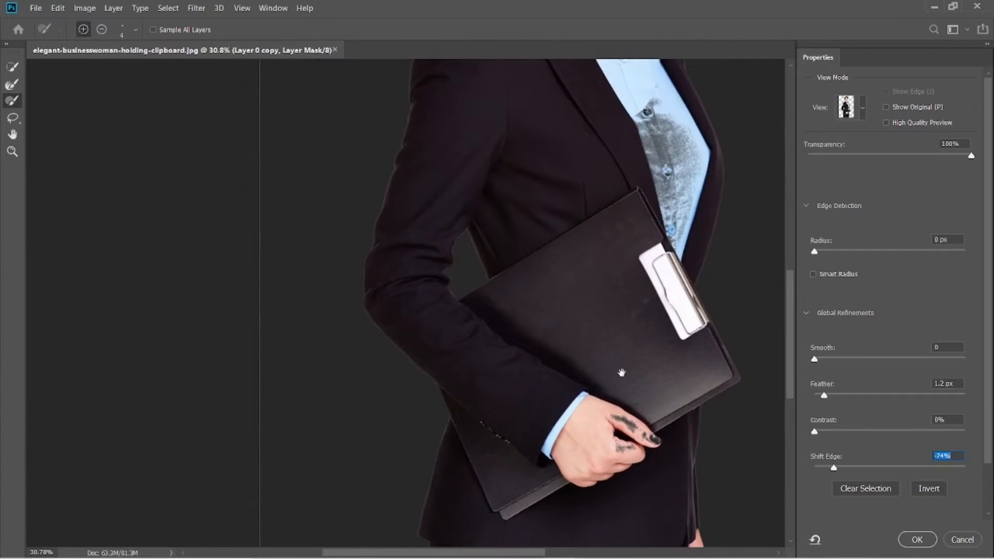
{"action": "left_click_drag", "start_coordinate": [621, 373], "coordinate": [606, 492]}
{"action": "left_click_drag", "start_coordinate": [609, 398], "coordinate": [600, 471]}
{"action": "left_click_drag", "start_coordinate": [824, 397], "coordinate": [815, 397]}
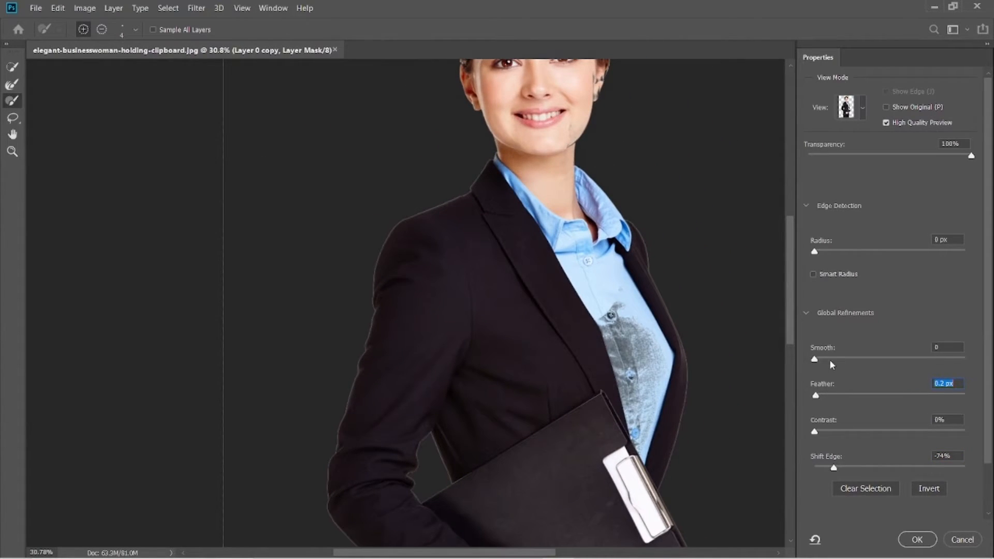
{"action": "left_click_drag", "start_coordinate": [814, 251], "coordinate": [819, 252]}
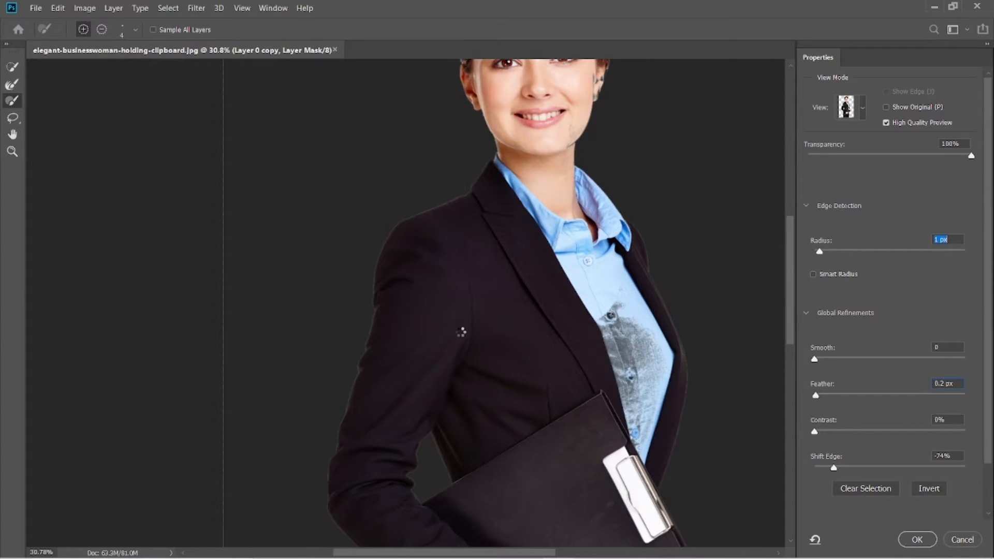
{"action": "type", "text": "0"}
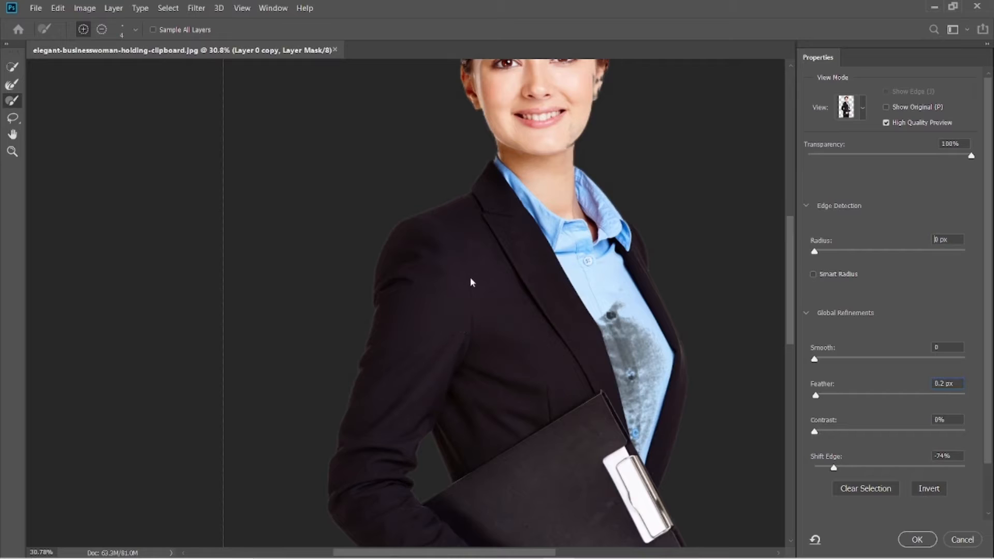
{"action": "key", "text": "Return"}
Resize the Refine Edge Brush to 406 px and brush over the semi-transparent area of the shirt
{"action": "key", "text": "r"}
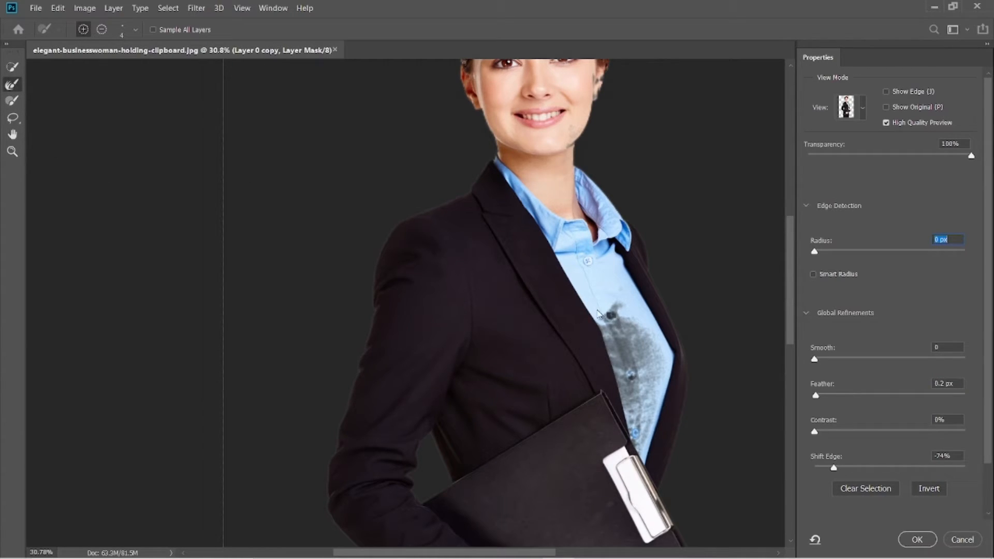
{"action": "mouse_move", "coordinate": [286, 252]}
{"action": "left_mouse_down"}
{"action": "mouse_move", "coordinate": [506, 303]}
{"action": "mouse_move", "coordinate": [486, 281]}
{"action": "left_mouse_up"}
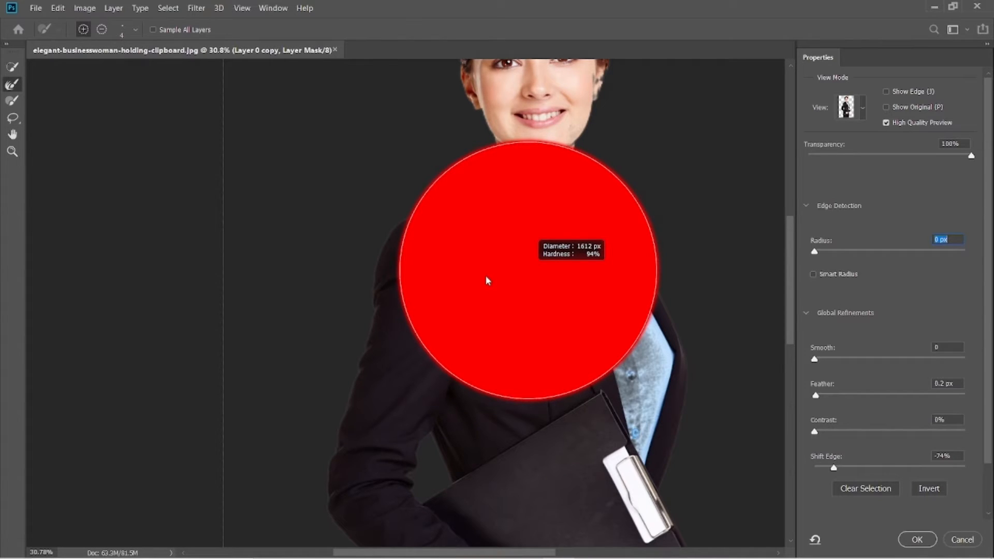
{"action": "mouse_move", "coordinate": [486, 281]}
{"action": "left_mouse_down"}
{"action": "mouse_move", "coordinate": [509, 416]}
{"action": "mouse_move", "coordinate": [415, 271]}
{"action": "mouse_move", "coordinate": [456, 285]}
{"action": "left_mouse_up"}
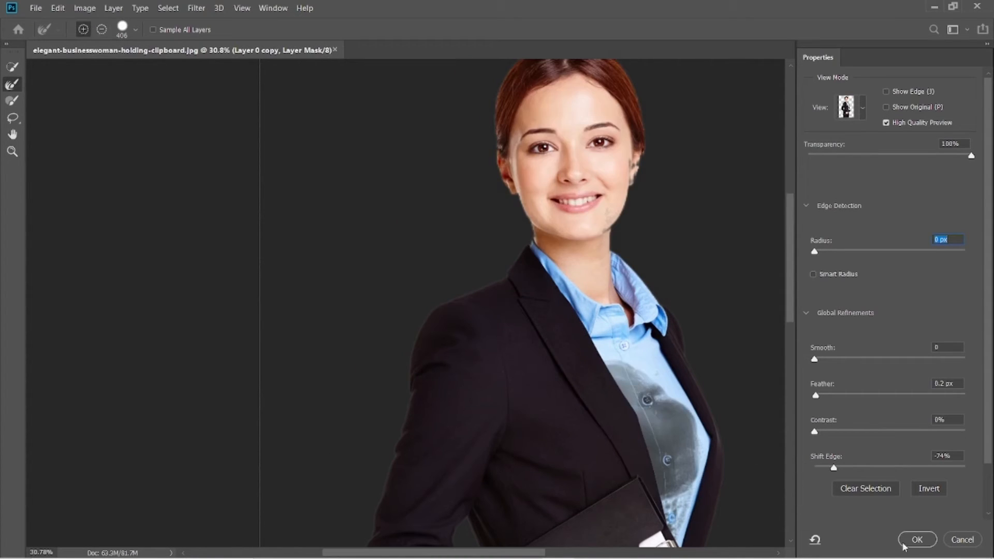
Apply the Select and Mask refinements to Layer 0 copy's layer mask
{"action": "left_click", "coordinate": [912, 545]}
{"action": "key", "text": "b"}
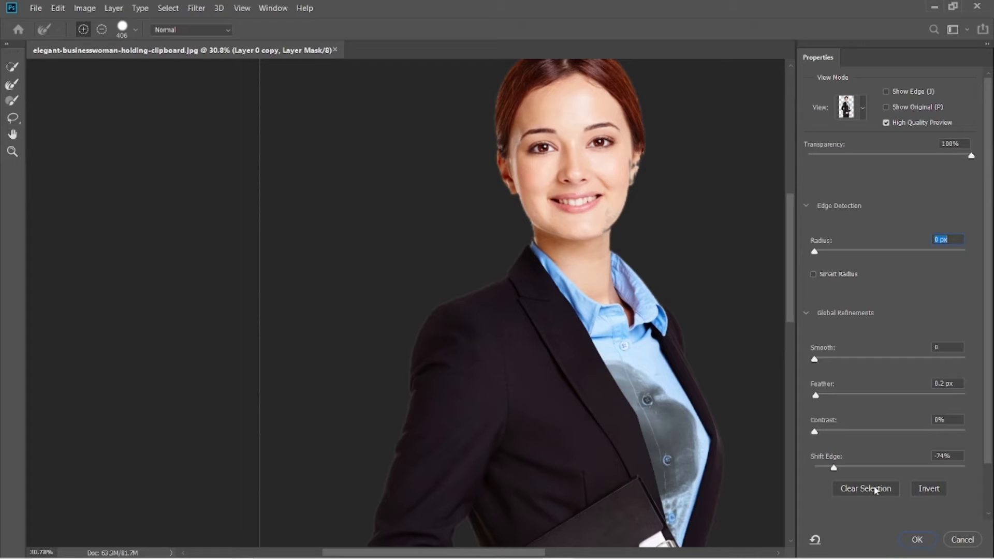
{"action": "key", "text": "Return"}
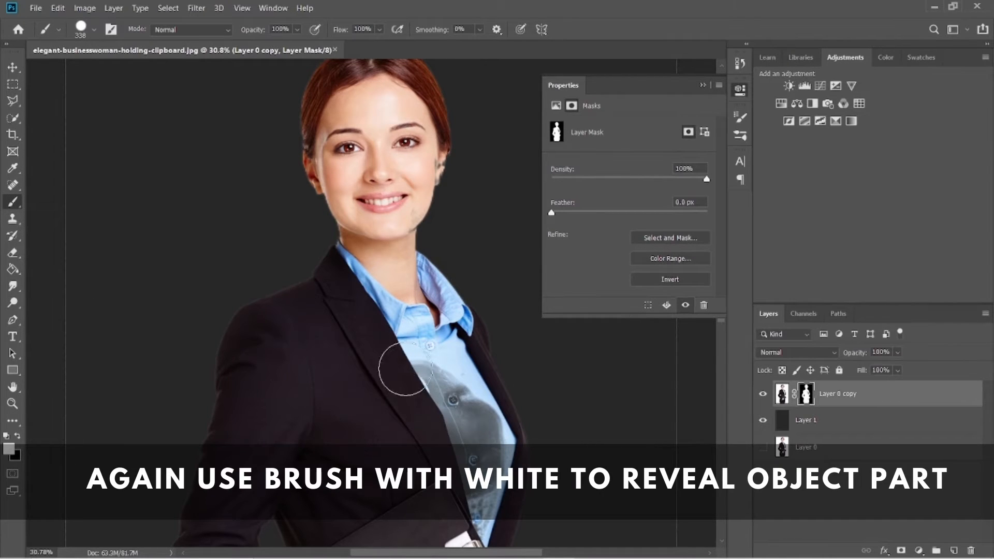
Paint white on Layer 0 copy's mask to restore the semi-transparent shirt area and the ear beside the cheek
{"action": "mouse_move", "coordinate": [399, 366]}
{"action": "left_mouse_down"}
{"action": "mouse_move", "coordinate": [459, 516]}
{"action": "mouse_move", "coordinate": [451, 390]}
{"action": "mouse_move", "coordinate": [485, 417]}
{"action": "mouse_move", "coordinate": [478, 486]}
{"action": "left_mouse_up"}
{"action": "left_click_drag", "start_coordinate": [416, 309], "coordinate": [414, 415]}
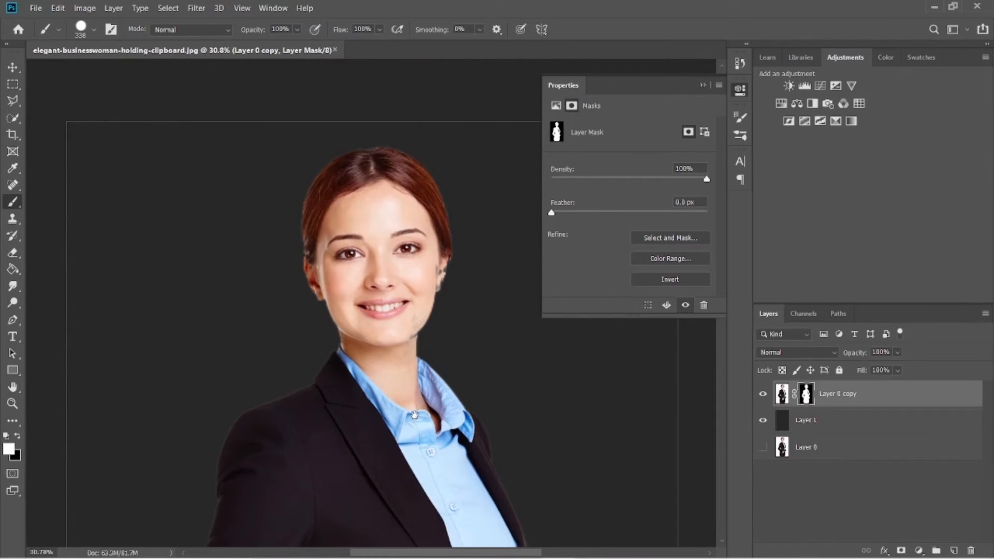
{"action": "left_click_drag", "start_coordinate": [340, 238], "coordinate": [381, 225]}
{"action": "left_click_drag", "start_coordinate": [444, 305], "coordinate": [260, 308]}
{"action": "mouse_move", "coordinate": [357, 254]}
{"action": "left_mouse_down"}
{"action": "mouse_move", "coordinate": [373, 283]}
{"action": "mouse_move", "coordinate": [369, 328]}
{"action": "left_mouse_up"}
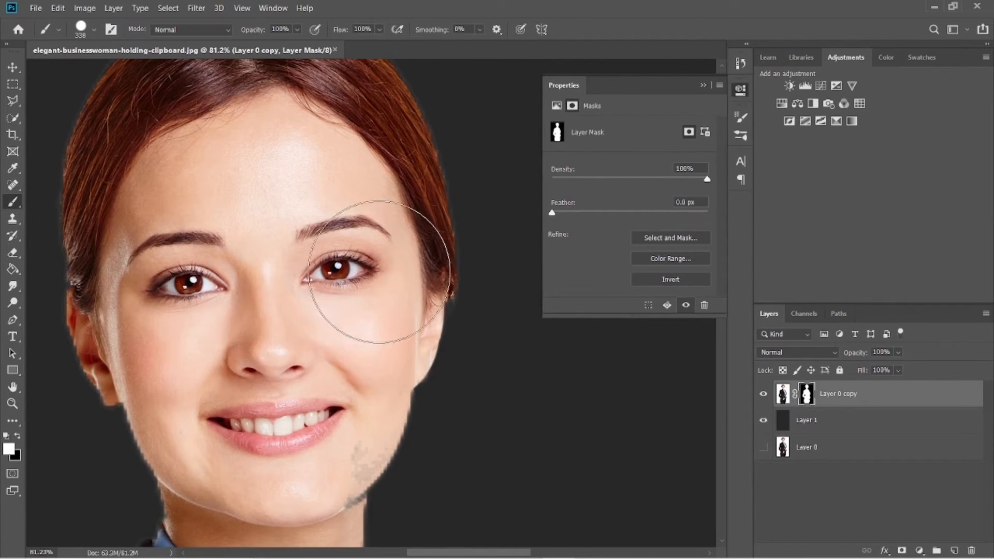
Set the Feather of Layer 0 copy's layer mask to 1.7 px, judging it on the hair edge
{"action": "mouse_move", "coordinate": [362, 239]}
{"action": "left_mouse_down"}
{"action": "mouse_move", "coordinate": [356, 337]}
{"action": "mouse_move", "coordinate": [328, 422]}
{"action": "left_mouse_up"}
{"action": "mouse_move", "coordinate": [321, 288]}
{"action": "left_mouse_down"}
{"action": "mouse_move", "coordinate": [428, 333]}
{"action": "mouse_move", "coordinate": [331, 305]}
{"action": "left_mouse_up"}
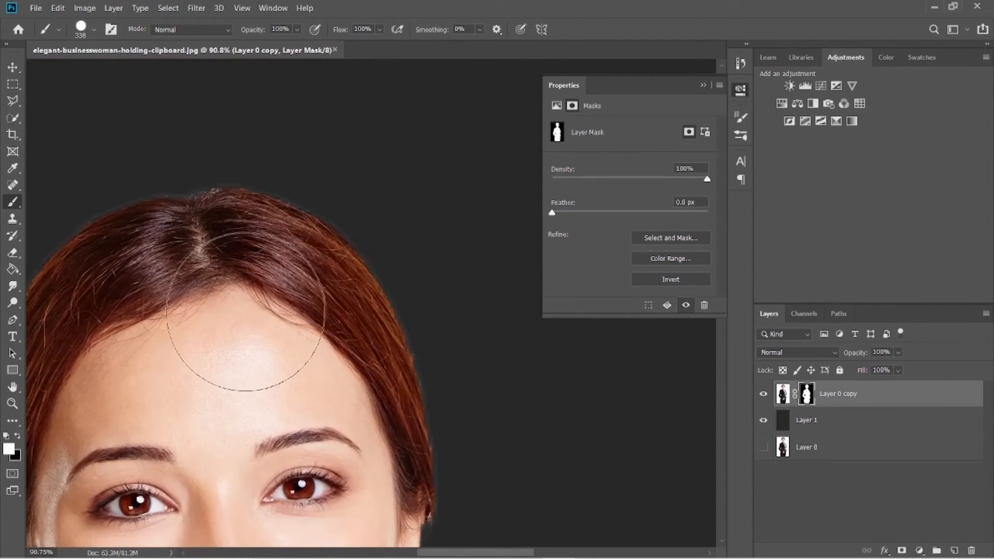
{"action": "left_click_drag", "start_coordinate": [552, 212], "coordinate": [556, 213]}
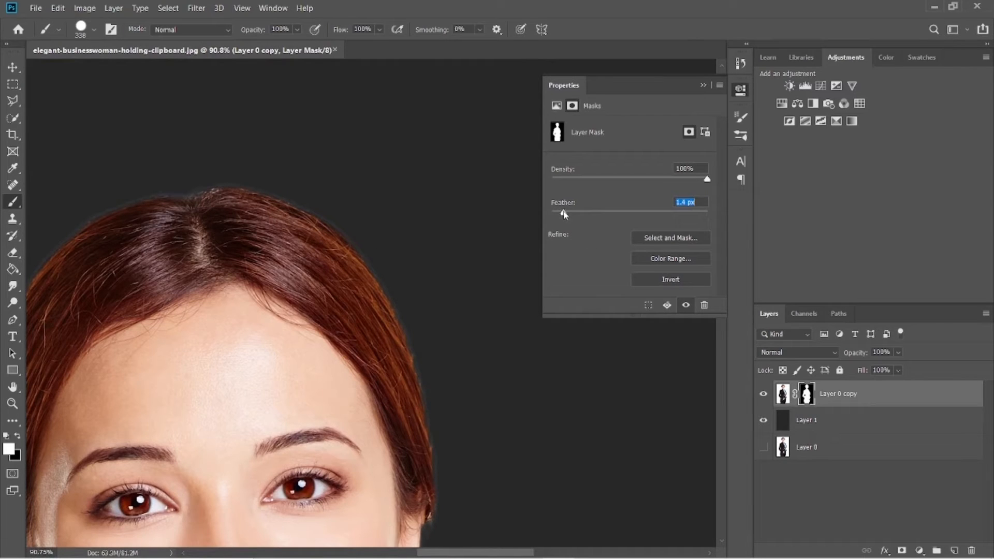
Examine the feathered mask edge around the hair, ears and face at close range
{"action": "mouse_move", "coordinate": [399, 313]}
{"action": "left_mouse_down"}
{"action": "mouse_move", "coordinate": [468, 273]}
{"action": "mouse_move", "coordinate": [388, 314]}
{"action": "left_mouse_up"}
{"action": "left_click_drag", "start_coordinate": [304, 355], "coordinate": [518, 238]}
{"action": "left_click_drag", "start_coordinate": [331, 324], "coordinate": [295, 262]}
{"action": "mouse_move", "coordinate": [450, 460]}
{"action": "left_mouse_down"}
{"action": "mouse_move", "coordinate": [528, 427]}
{"action": "mouse_move", "coordinate": [437, 455]}
{"action": "left_mouse_up"}
{"action": "left_click_drag", "start_coordinate": [505, 463], "coordinate": [440, 276]}
{"action": "mouse_move", "coordinate": [308, 305]}
{"action": "left_mouse_down"}
{"action": "mouse_move", "coordinate": [360, 301]}
{"action": "mouse_move", "coordinate": [315, 303]}
{"action": "left_mouse_up"}
{"action": "left_click_drag", "start_coordinate": [388, 171], "coordinate": [393, 332]}
{"action": "left_click_drag", "start_coordinate": [453, 251], "coordinate": [430, 401]}
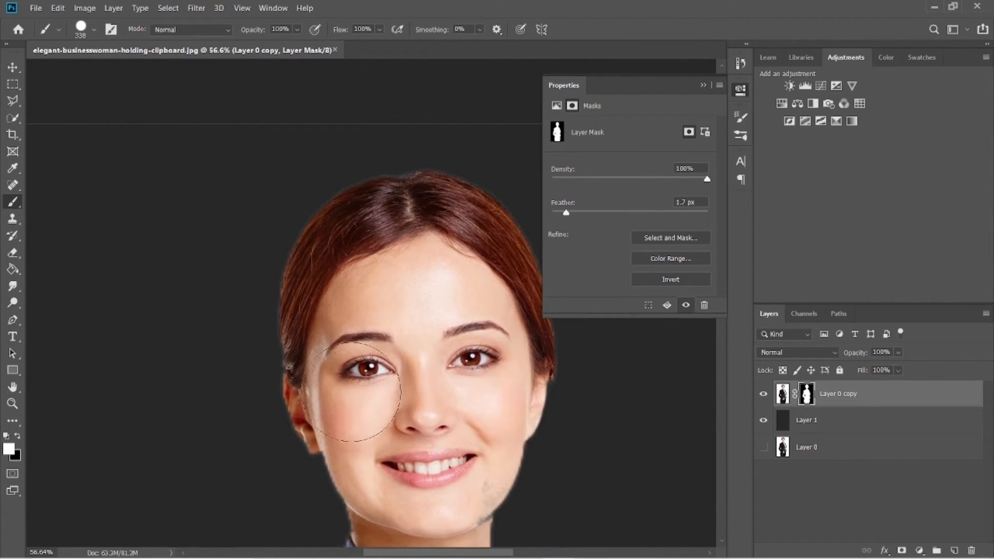
Paint white on the mask over the semi-transparent fingers of the hand holding the clipboard
{"action": "left_click_drag", "start_coordinate": [390, 452], "coordinate": [406, 155]}
{"action": "left_click_drag", "start_coordinate": [404, 518], "coordinate": [397, 241]}
{"action": "left_click_drag", "start_coordinate": [397, 244], "coordinate": [370, 247]}
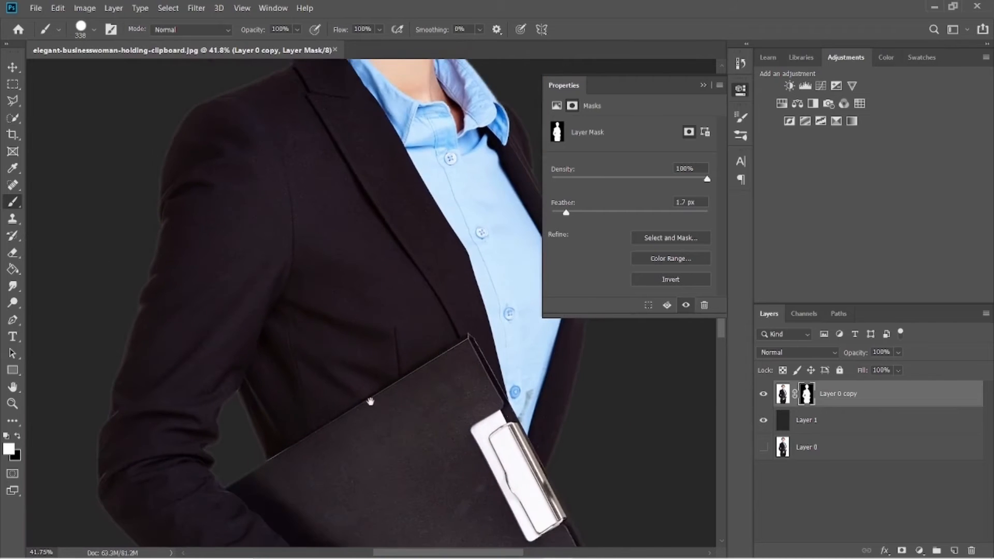
{"action": "left_click_drag", "start_coordinate": [402, 533], "coordinate": [405, 294]}
{"action": "left_click_drag", "start_coordinate": [418, 351], "coordinate": [444, 432]}
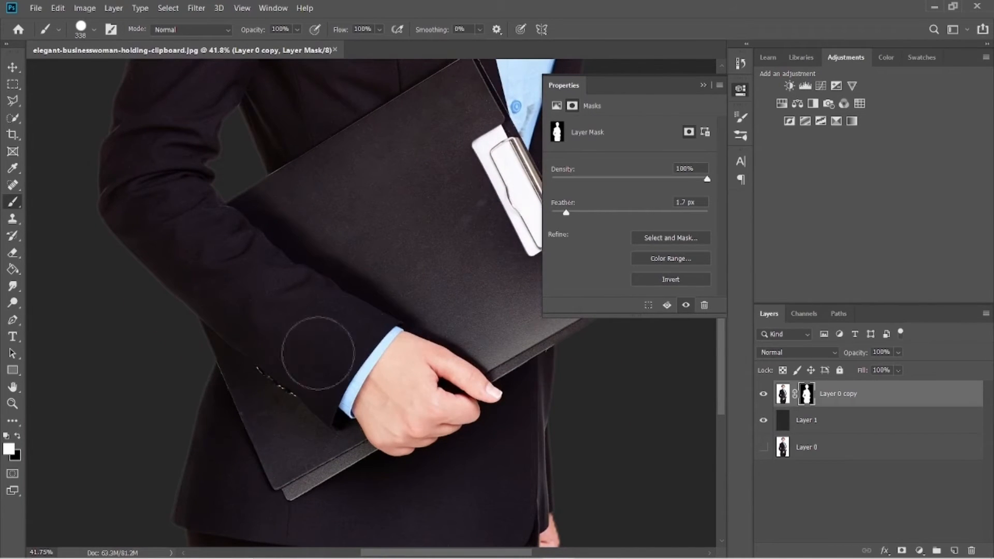
Choose a light blue foreground colour and fill Layer 1 behind the figure with the Paint Bucket
{"action": "scroll", "coordinate": [448, 349], "scroll_direction": "down", "scroll_amount": 5}
{"action": "left_click_drag", "start_coordinate": [427, 336], "coordinate": [457, 482]}
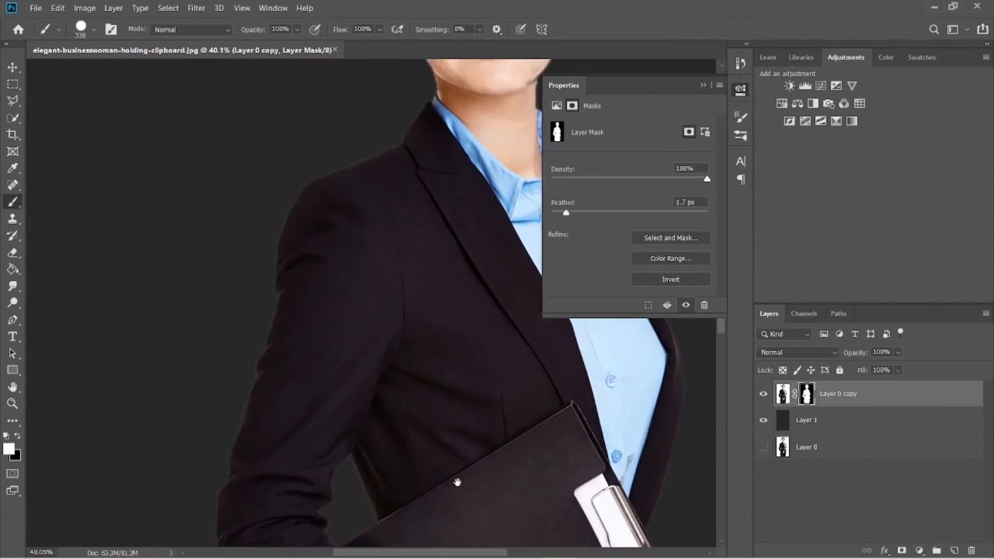
{"action": "left_click_drag", "start_coordinate": [440, 251], "coordinate": [417, 414]}
{"action": "scroll", "coordinate": [417, 394], "scroll_direction": "down", "scroll_amount": 6}
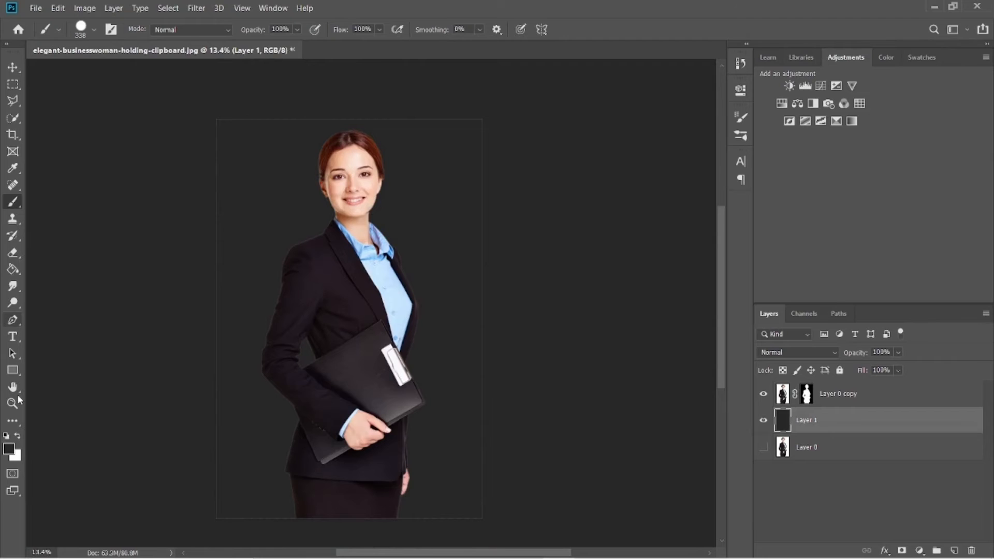
{"action": "left_click", "coordinate": [10, 448]}
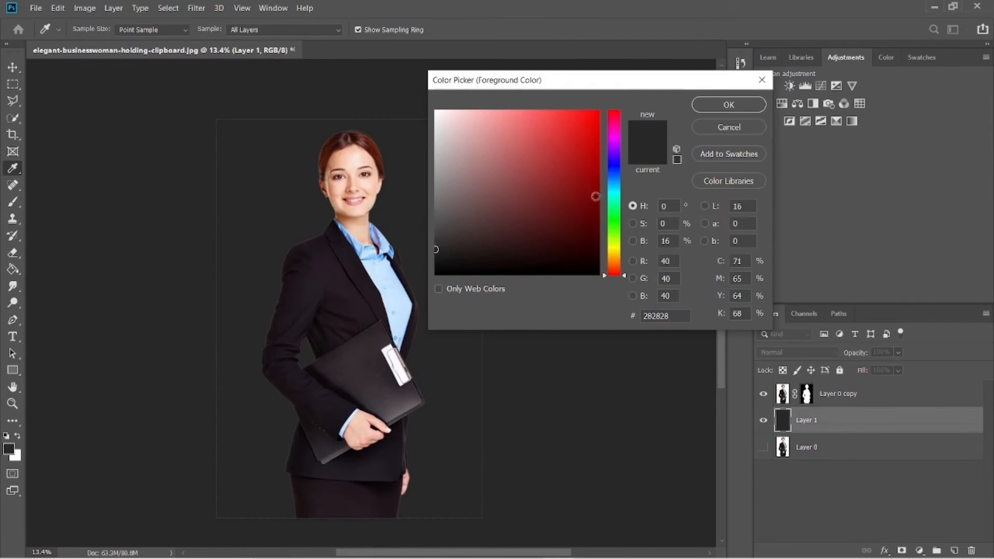
{"action": "left_click", "coordinate": [615, 178]}
{"action": "left_click_drag", "start_coordinate": [513, 136], "coordinate": [485, 112]}
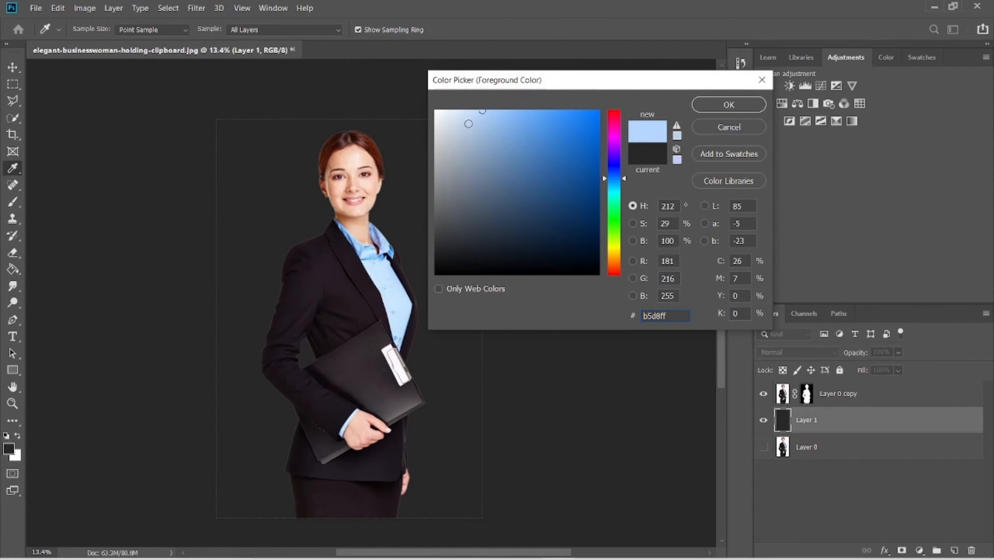
{"action": "left_click", "coordinate": [697, 104]}
{"action": "left_click", "coordinate": [13, 269]}
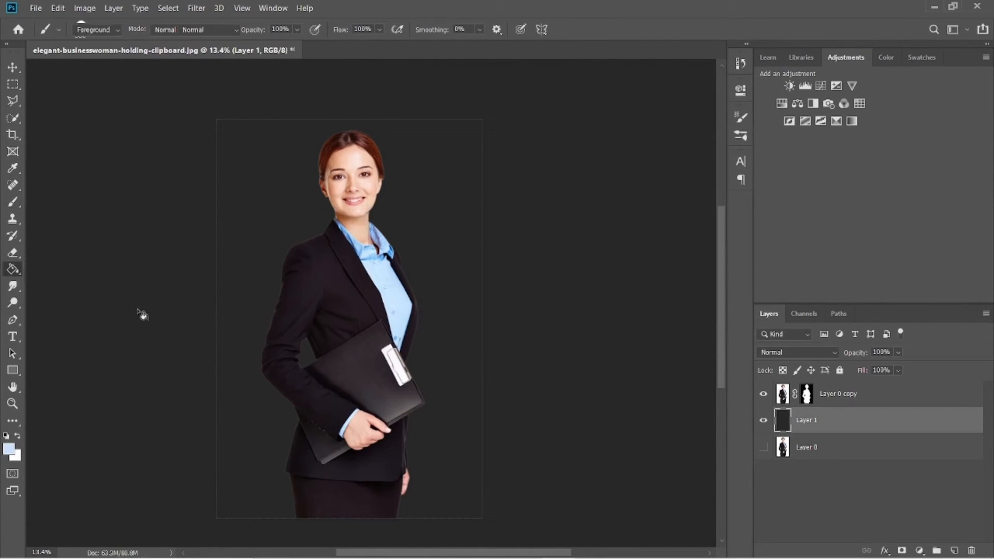
{"action": "left_click", "coordinate": [273, 243]}
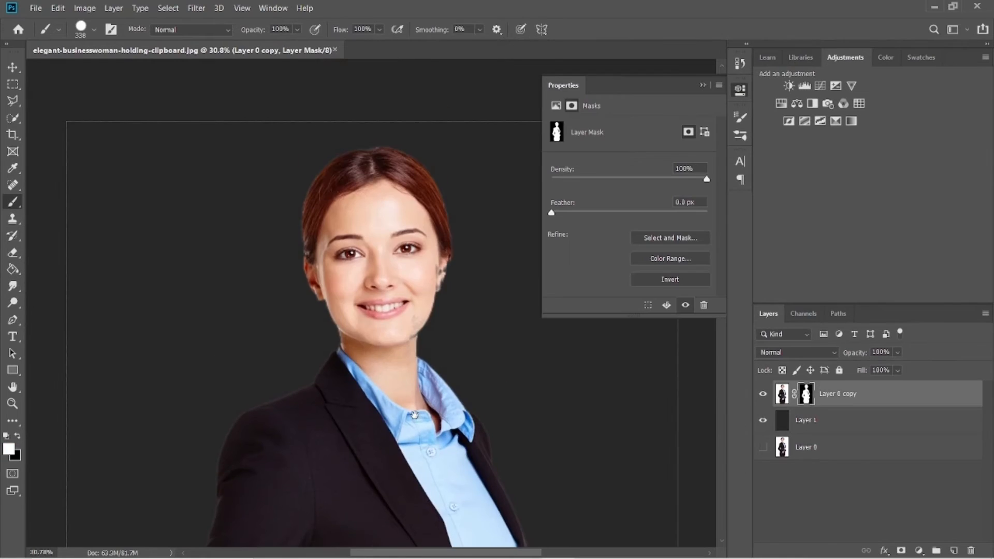
Restore the ear by painting white on Layer 0 copy's mask and set the mask's Feather to 1.7 px
{"action": "scroll", "coordinate": [349, 267], "scroll_direction": "up", "scroll_amount": 5}
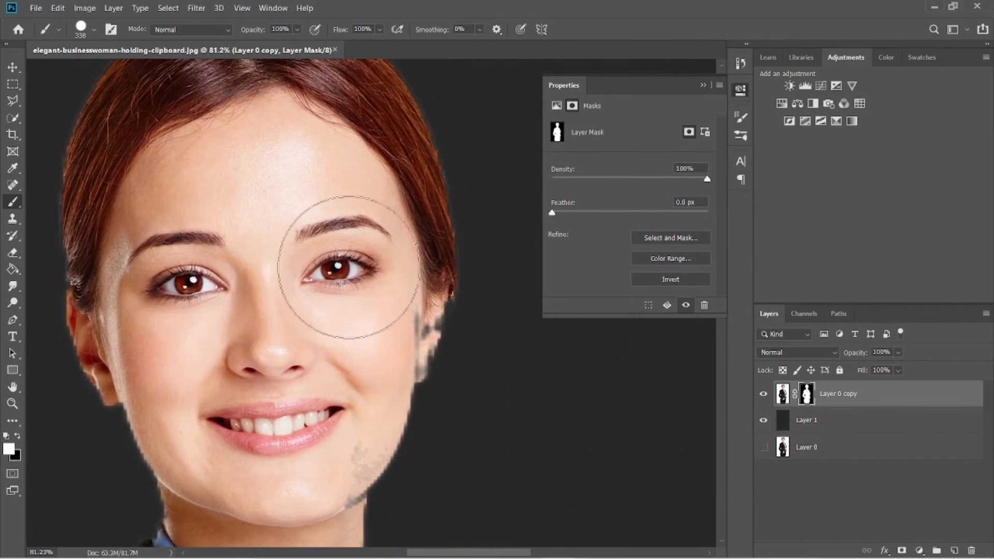
{"action": "mouse_move", "coordinate": [348, 267]}
{"action": "left_mouse_down"}
{"action": "mouse_move", "coordinate": [372, 276]}
{"action": "mouse_move", "coordinate": [368, 337]}
{"action": "mouse_move", "coordinate": [375, 283]}
{"action": "left_mouse_up"}
{"action": "left_click_drag", "start_coordinate": [364, 221], "coordinate": [342, 421]}
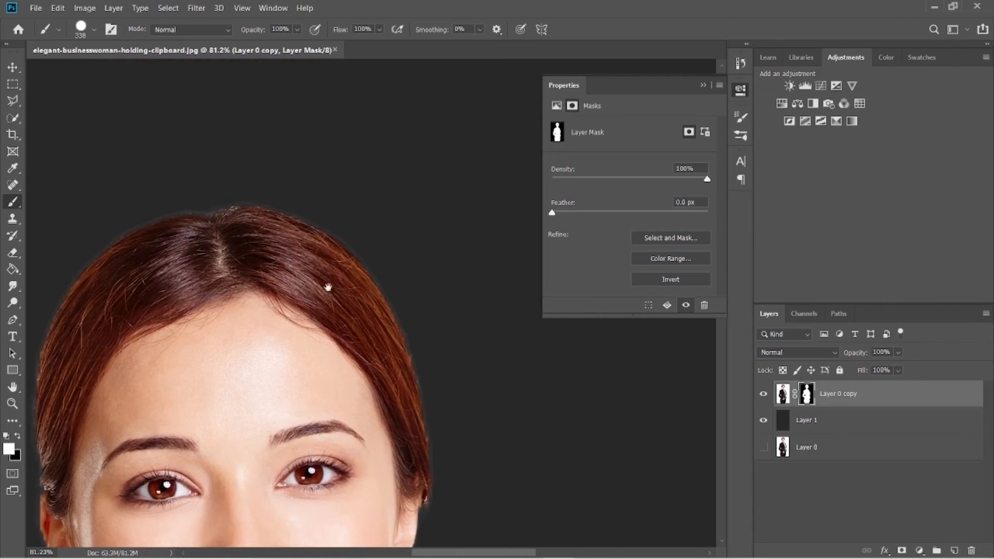
{"action": "left_click_drag", "start_coordinate": [373, 341], "coordinate": [406, 341]}
{"action": "scroll", "coordinate": [406, 341], "scroll_direction": "down", "scroll_amount": 2}
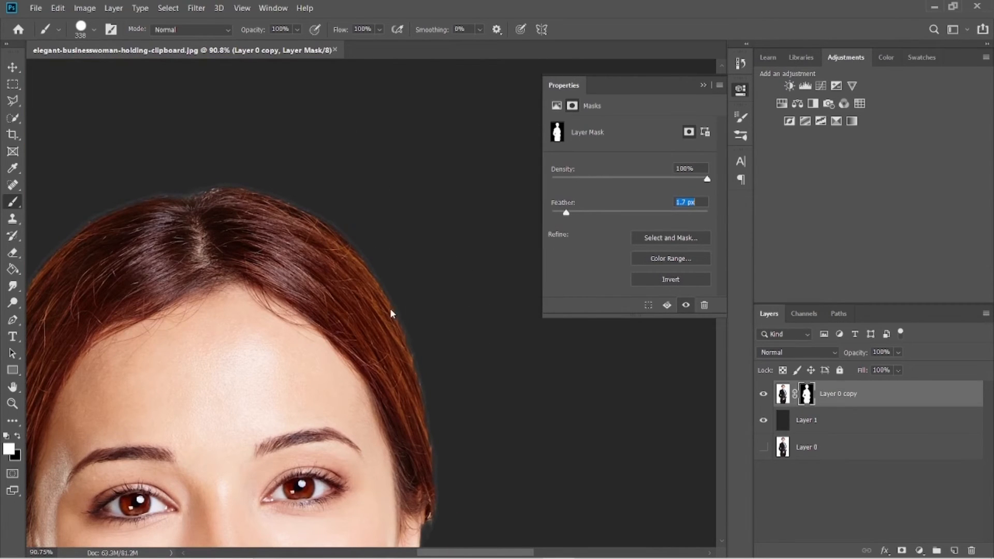
Inspect the softened cutout edge along the hair, face and neck against the dark backdrop
{"action": "left_click_drag", "start_coordinate": [403, 307], "coordinate": [424, 291]}
{"action": "left_click_drag", "start_coordinate": [129, 455], "coordinate": [318, 293]}
{"action": "mouse_move", "coordinate": [483, 434]}
{"action": "left_mouse_down"}
{"action": "mouse_move", "coordinate": [514, 430]}
{"action": "mouse_move", "coordinate": [473, 436]}
{"action": "left_mouse_up"}
{"action": "left_click_drag", "start_coordinate": [487, 466], "coordinate": [441, 286]}
{"action": "mouse_move", "coordinate": [337, 303]}
{"action": "left_mouse_down"}
{"action": "mouse_move", "coordinate": [359, 302]}
{"action": "mouse_move", "coordinate": [334, 303]}
{"action": "left_mouse_up"}
{"action": "left_click_drag", "start_coordinate": [416, 280], "coordinate": [372, 424]}
{"action": "scroll", "coordinate": [371, 425], "scroll_direction": "up", "scroll_amount": 2}
{"action": "scroll", "coordinate": [363, 336], "scroll_direction": "down", "scroll_amount": 2}
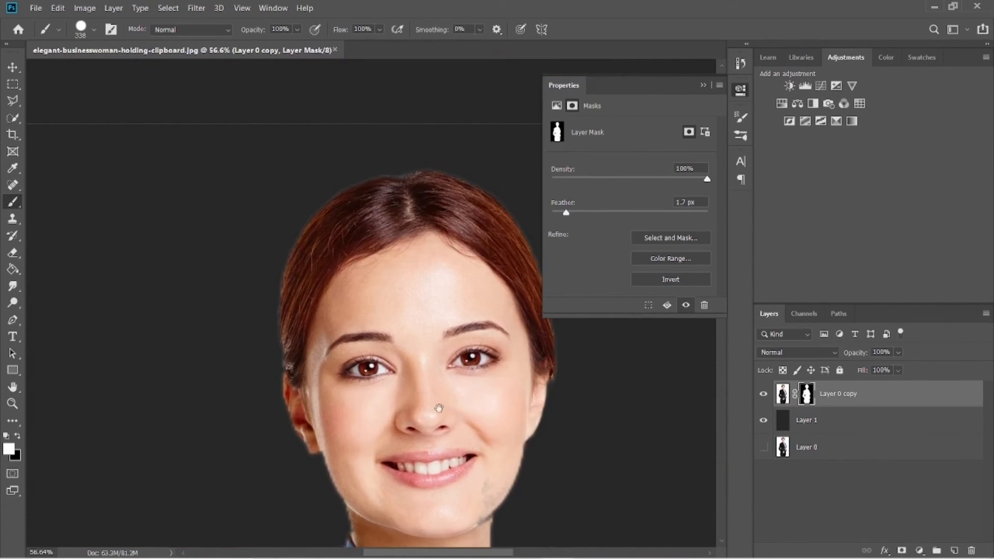
{"action": "scroll", "coordinate": [388, 450], "scroll_direction": "down", "scroll_amount": 2}
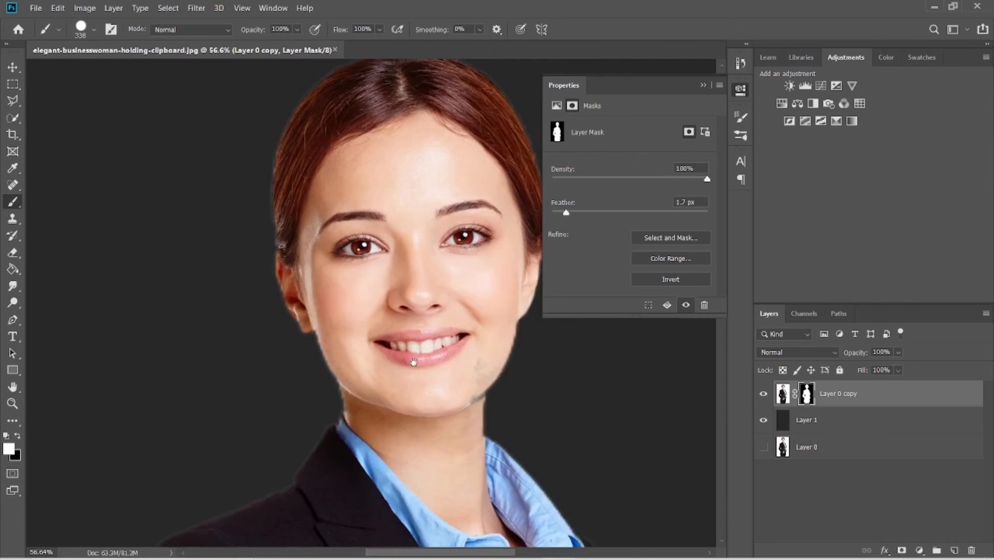
Restore the partly hidden thumb and fingers on the clipboard by painting white on the mask
{"action": "scroll", "coordinate": [394, 403], "scroll_direction": "down", "scroll_amount": 10}
{"action": "scroll", "coordinate": [418, 359], "scroll_direction": "down", "scroll_amount": 2}
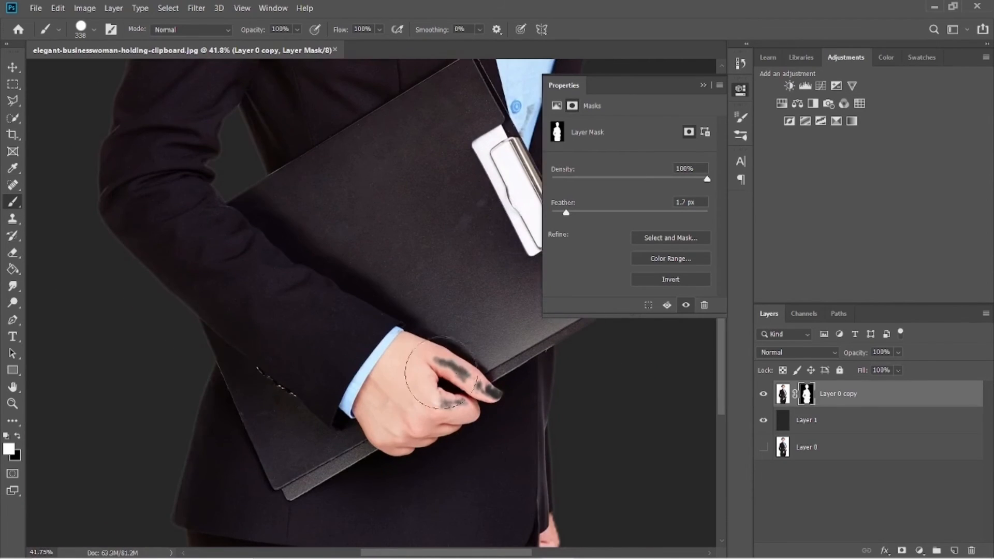
{"action": "scroll", "coordinate": [434, 451], "scroll_direction": "down", "scroll_amount": 3}
{"action": "left_click_drag", "start_coordinate": [433, 450], "coordinate": [424, 297]}
{"action": "left_click_drag", "start_coordinate": [434, 343], "coordinate": [455, 343]}
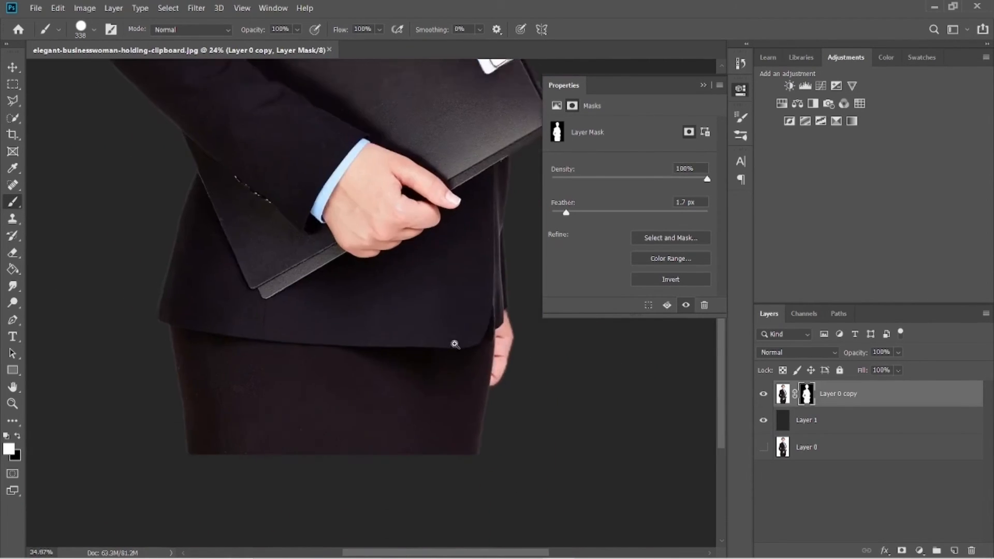
Set the foreground colour to light blue c9e2ff and fill Layer 1 with it using the Paint Bucket
{"action": "left_click_drag", "start_coordinate": [383, 148], "coordinate": [444, 355]}
{"action": "left_click_drag", "start_coordinate": [380, 173], "coordinate": [457, 483]}
{"action": "left_click_drag", "start_coordinate": [445, 250], "coordinate": [418, 415]}
{"action": "scroll", "coordinate": [417, 415], "scroll_direction": "down", "scroll_amount": 3}
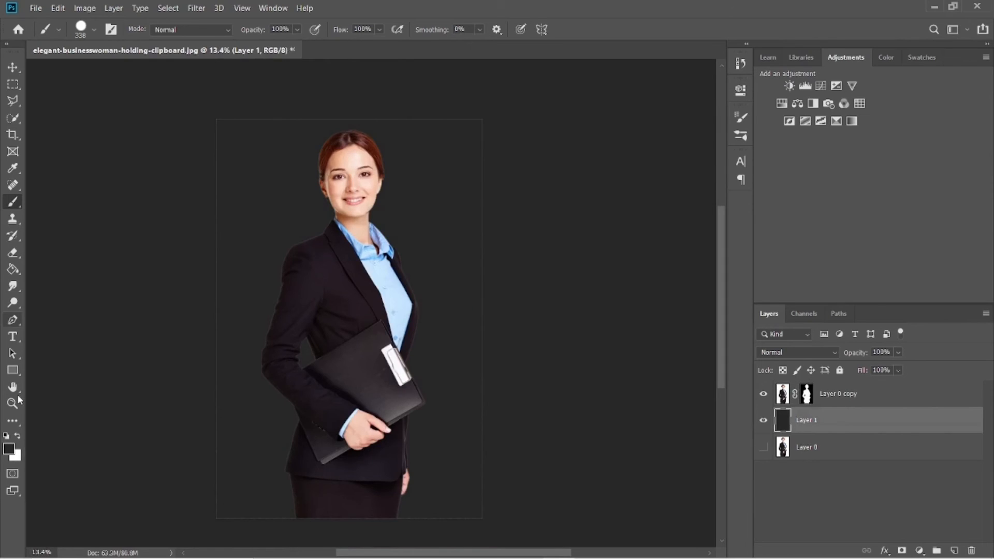
{"action": "key", "text": "i"}
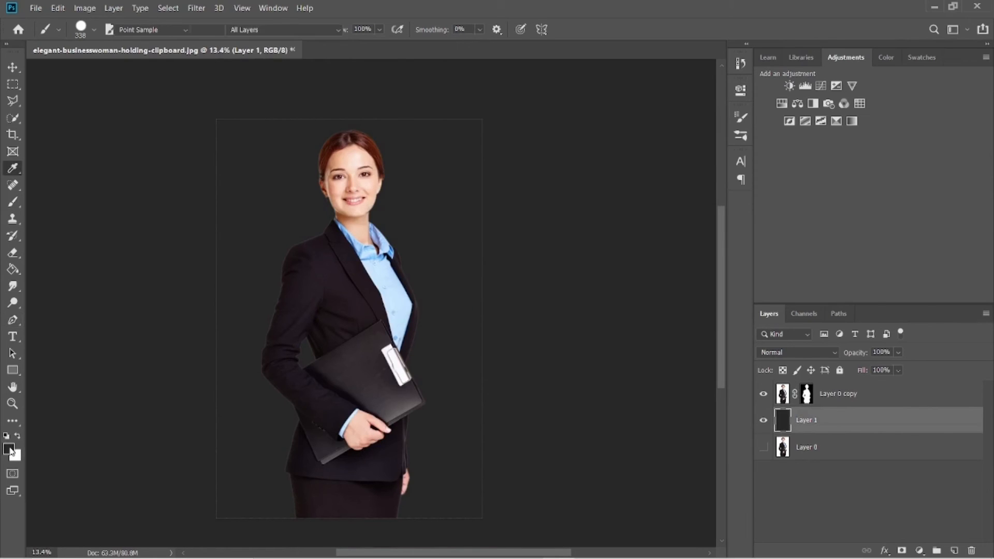
{"action": "left_click", "coordinate": [8, 449]}
{"action": "left_click", "coordinate": [614, 178]}
{"action": "left_click_drag", "start_coordinate": [565, 133], "coordinate": [484, 112]}
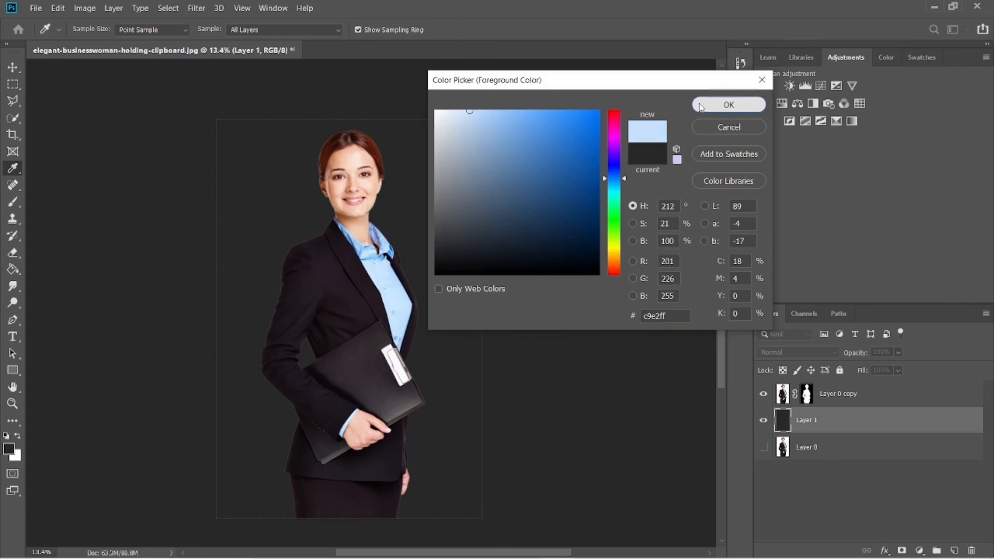
{"action": "left_click", "coordinate": [729, 104]}
{"action": "key", "text": "g"}
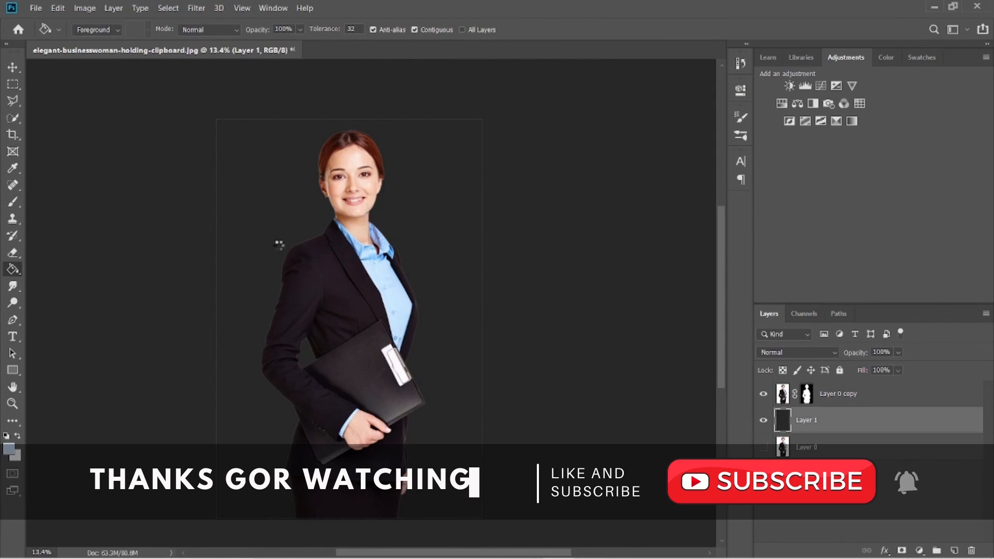
{"action": "left_click", "coordinate": [281, 251]}
Hide and show Layer 1 to compare the cutout with and without the light blue background
{"action": "left_click_drag", "start_coordinate": [344, 167], "coordinate": [405, 243]}
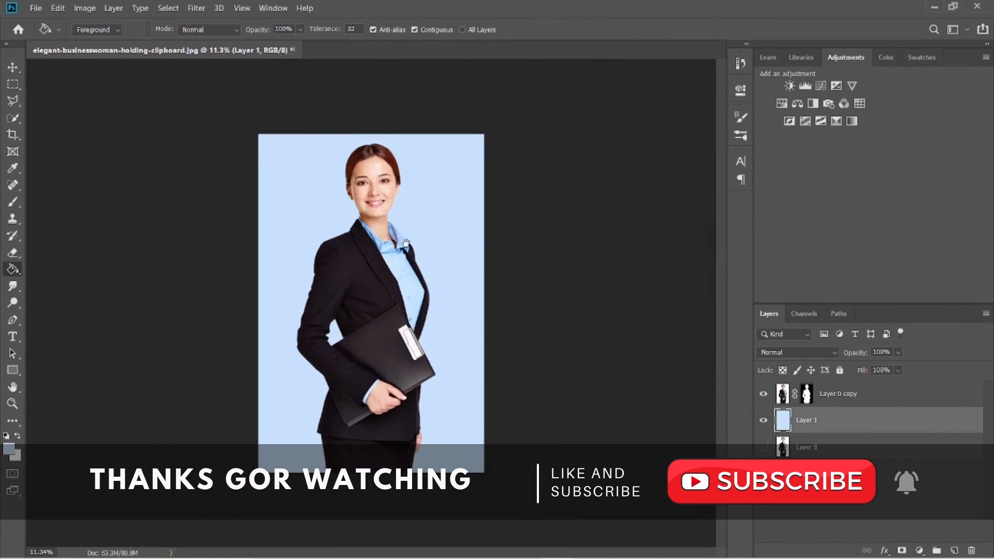
{"action": "left_click", "coordinate": [763, 422]}
{"action": "left_click", "coordinate": [763, 422]}
Choose a golden yellow foreground colour and ready the Paint Bucket for filling Layer 1
{"action": "left_click", "coordinate": [9, 448]}
{"action": "left_click_drag", "start_coordinate": [606, 207], "coordinate": [616, 258]}
{"action": "left_click", "coordinate": [581, 141]}
{"action": "left_click", "coordinate": [707, 105]}
{"action": "key", "text": "g"}
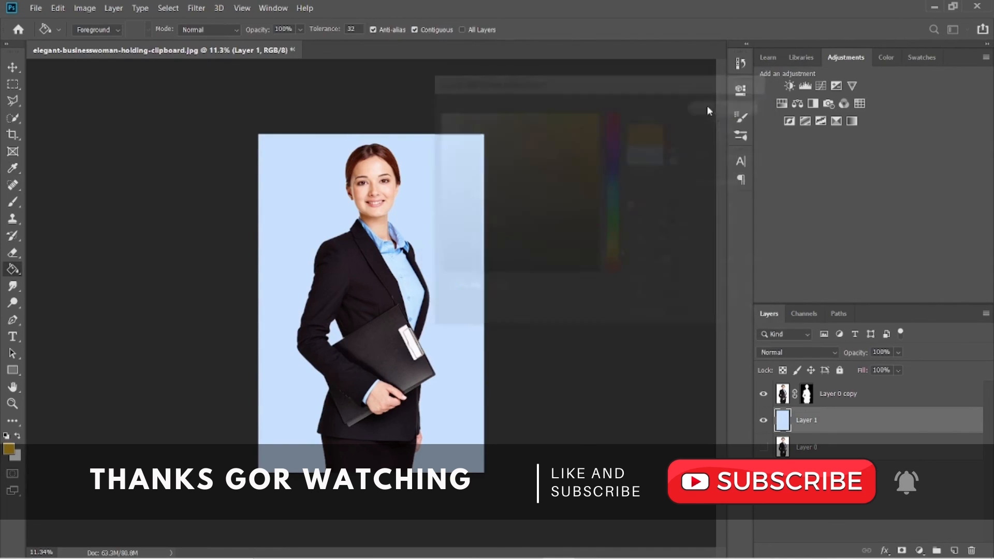